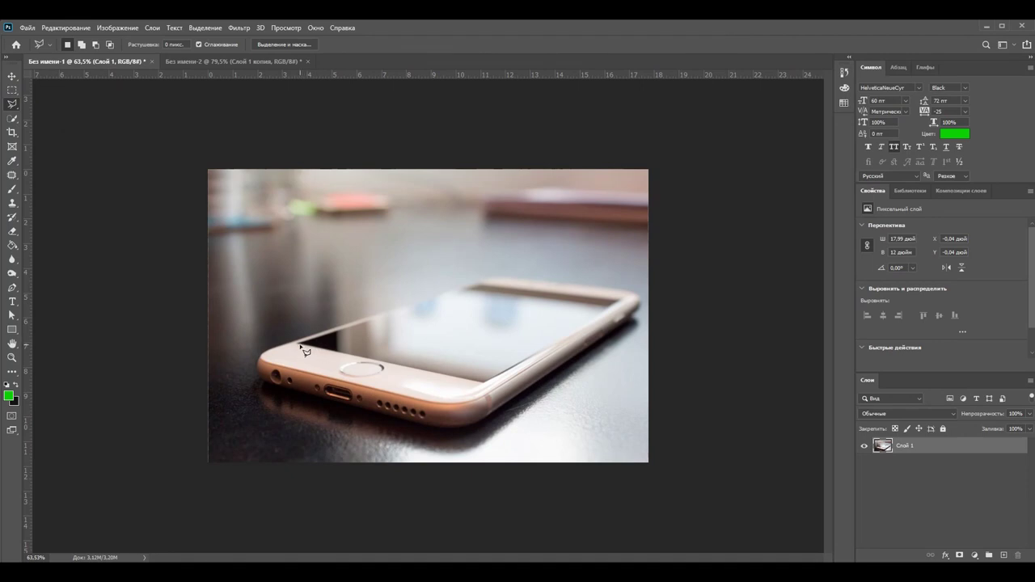
Step: Trace around the phone screen with the Magnetic Lasso and close it into a selection
{"action": "left_click", "coordinate": [299, 347]}
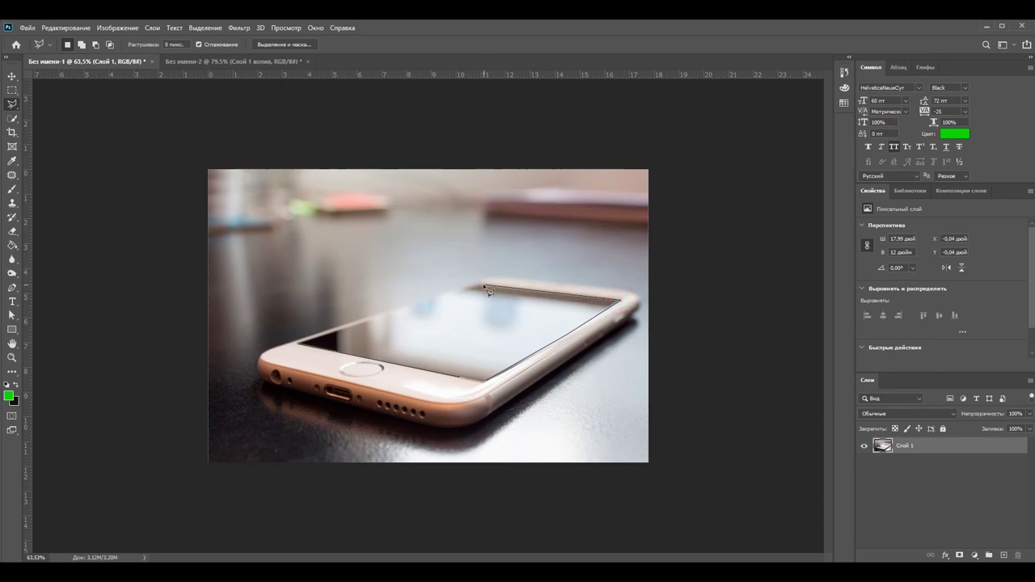
{"action": "left_click", "coordinate": [303, 349]}
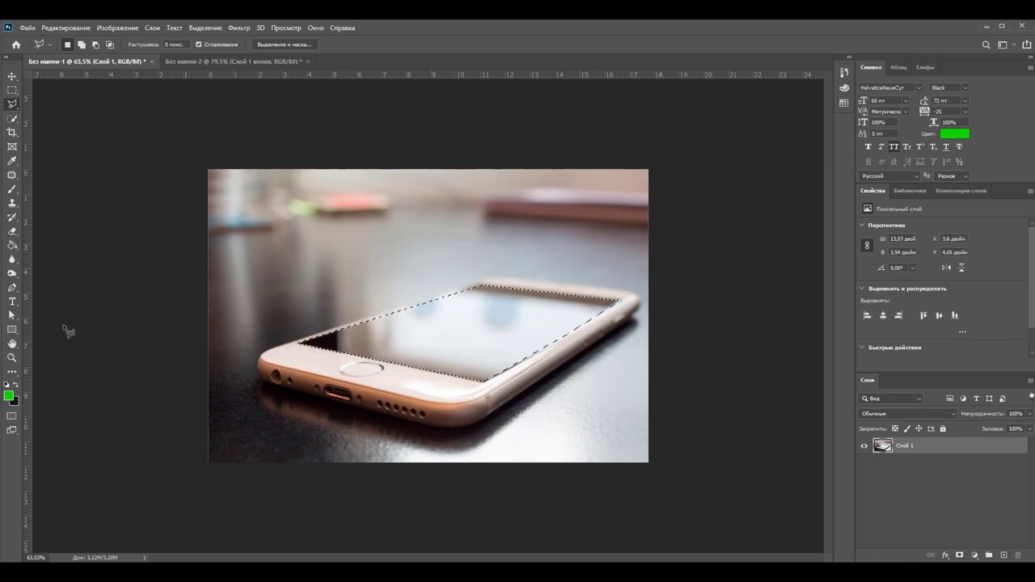
{"action": "right_click", "coordinate": [13, 104]}
Step: Add the blurred background above the phone, up to the image's top edge, with the freehand Lasso
{"action": "left_click", "coordinate": [77, 104]}
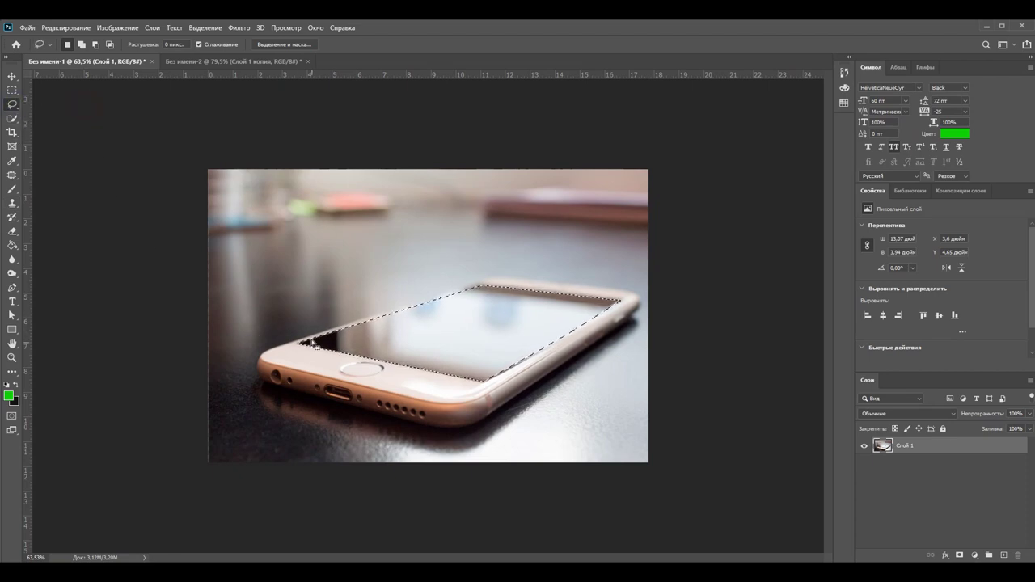
{"action": "key", "text": "shift"}
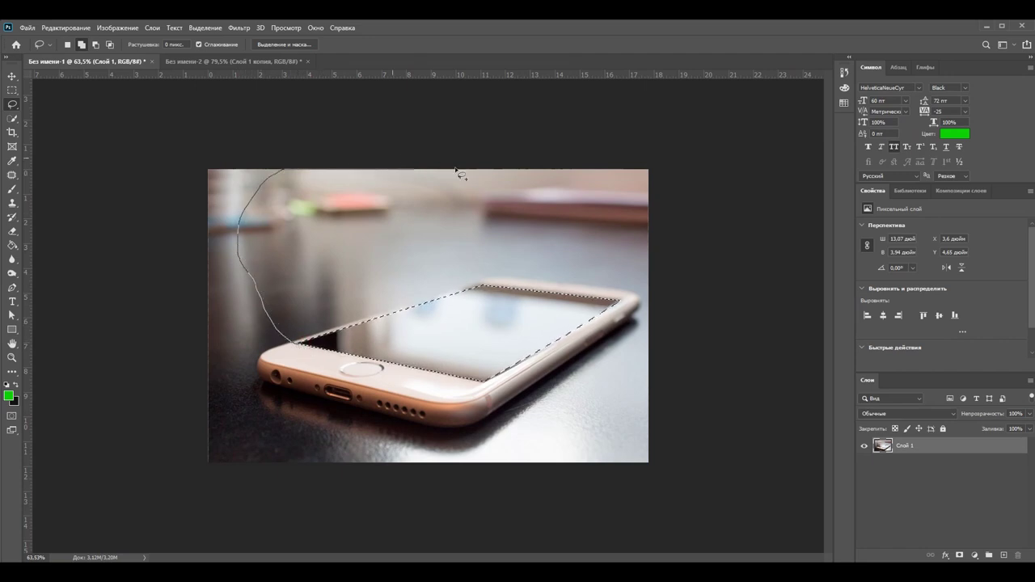
{"action": "left_click_drag", "start_coordinate": [644, 191], "coordinate": [651, 246]}
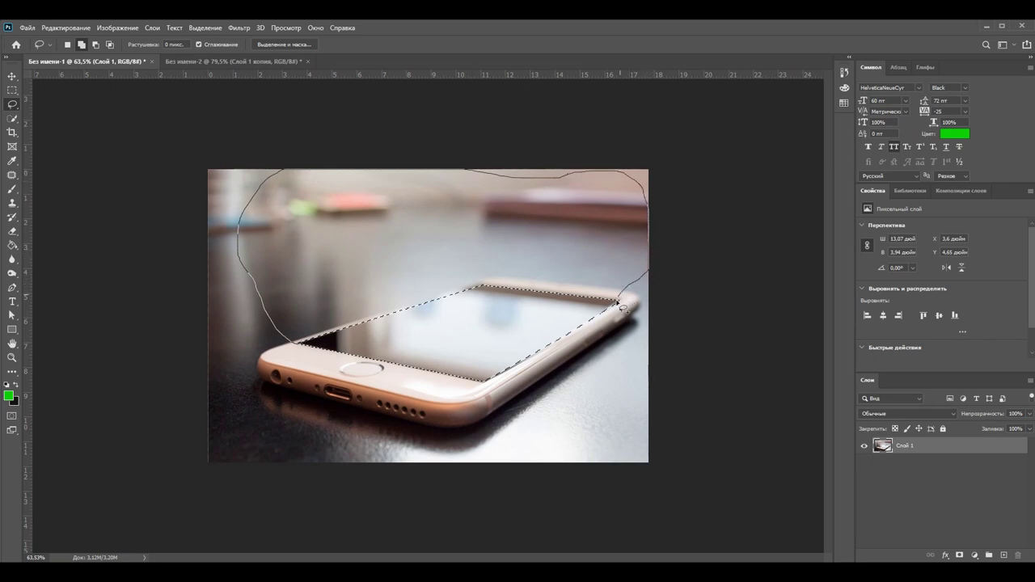
{"action": "left_click_drag", "start_coordinate": [619, 305], "coordinate": [621, 307]}
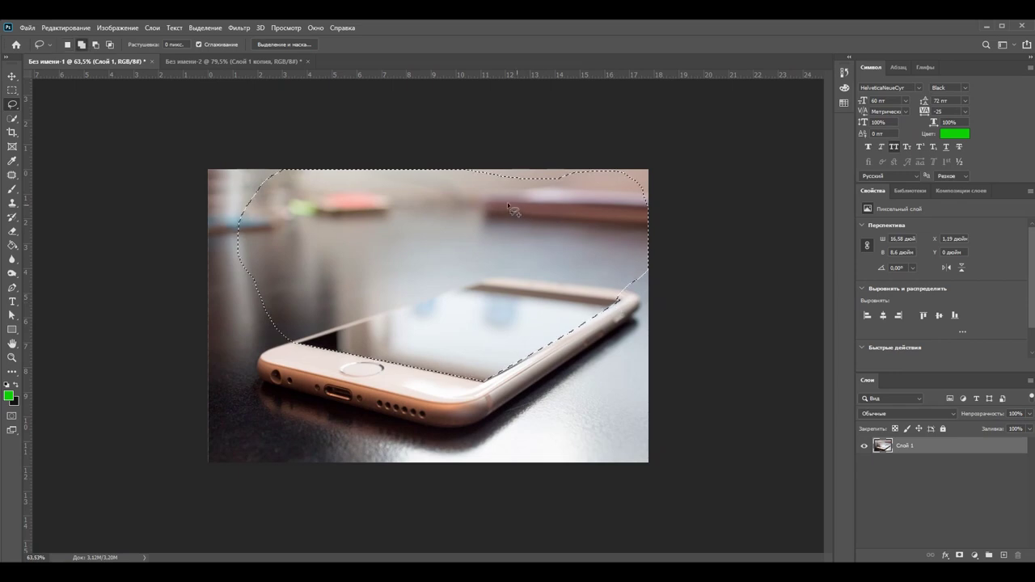
{"action": "left_click_drag", "start_coordinate": [605, 192], "coordinate": [452, 191]}
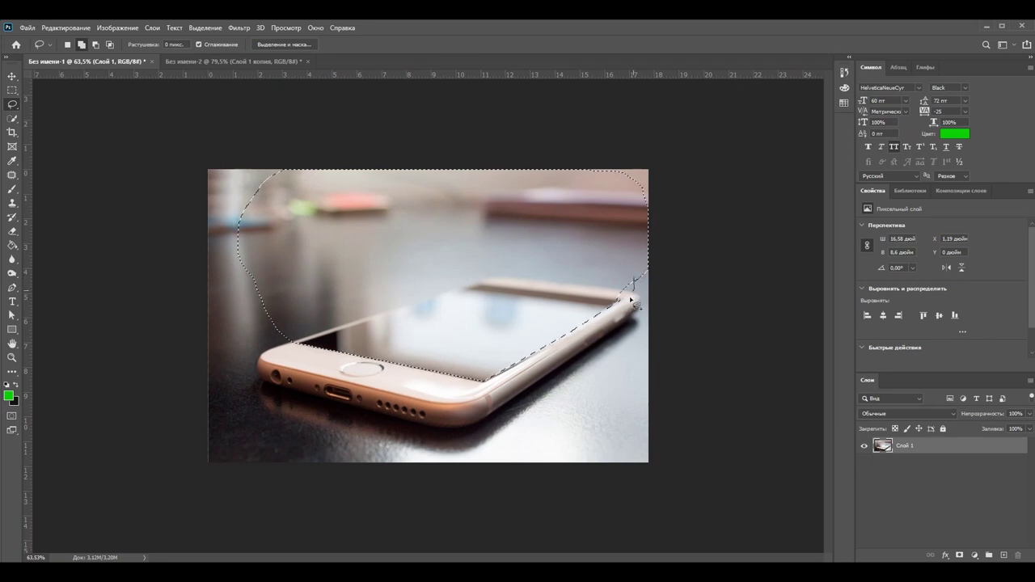
{"action": "left_click_drag", "start_coordinate": [621, 306], "coordinate": [623, 296]}
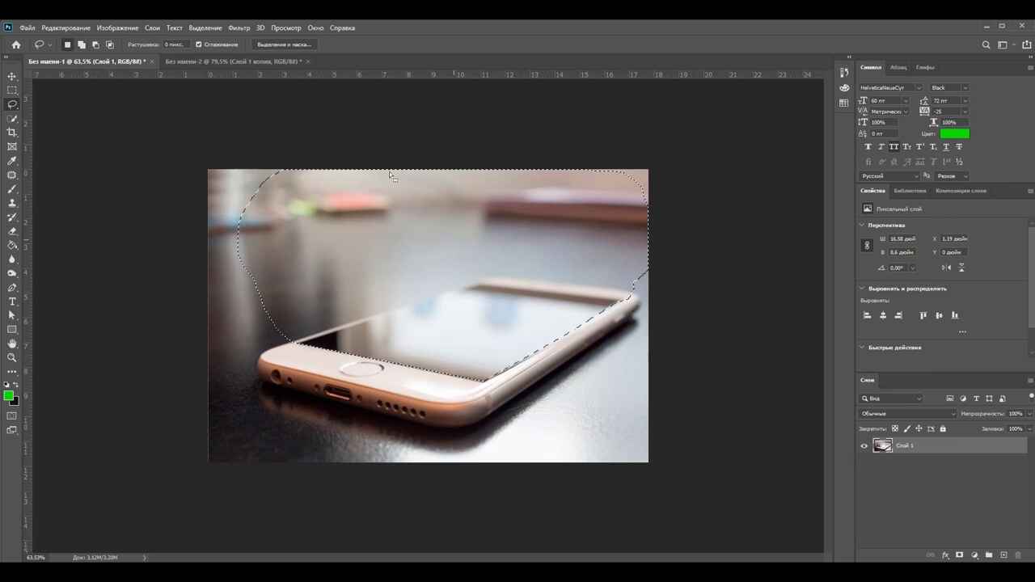
Step: Duplicate the selected area to new layer Слой 2 and toggle the original photo layer to check it
{"action": "left_click", "coordinate": [235, 61]}
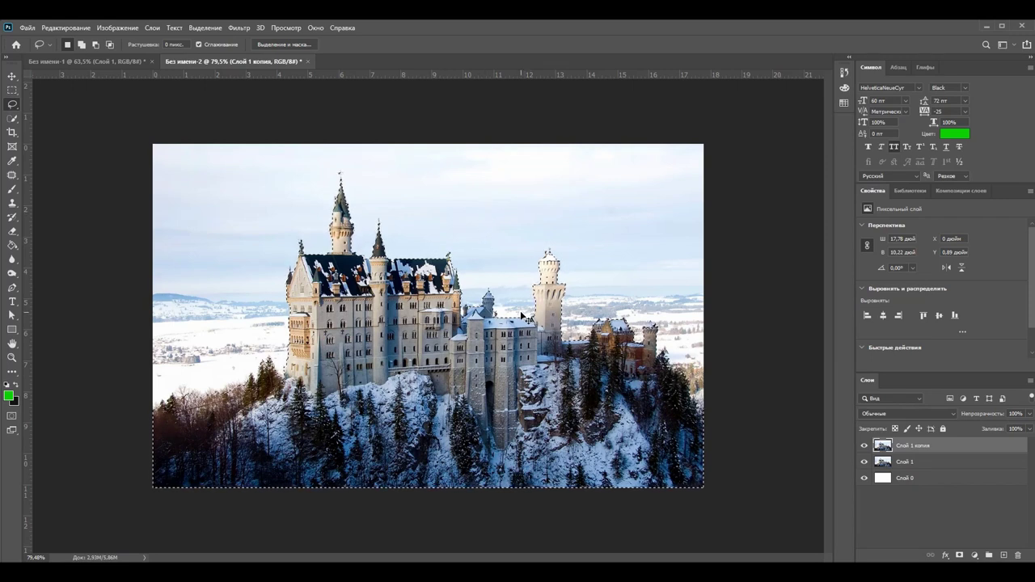
{"action": "left_click", "coordinate": [89, 62]}
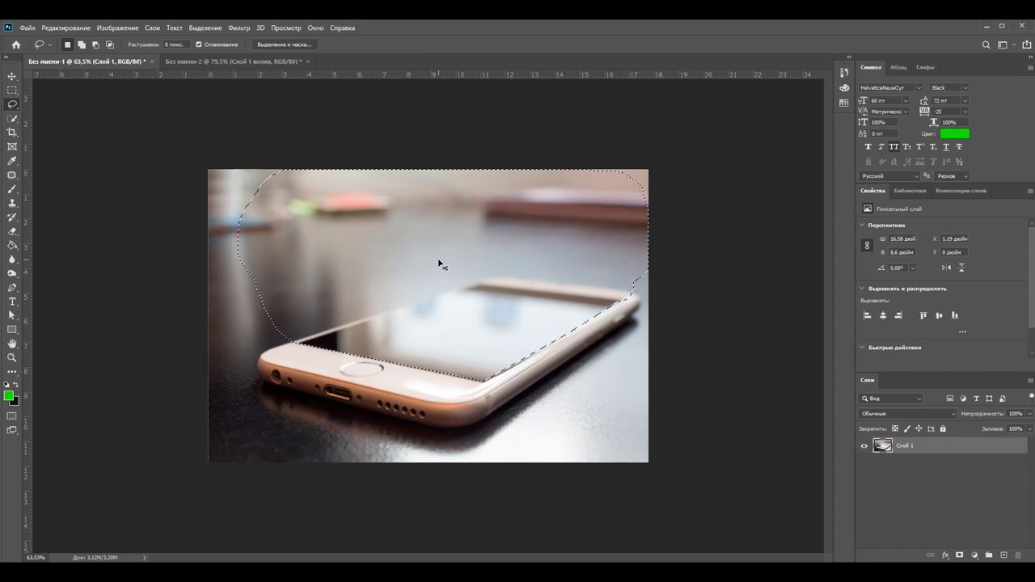
{"action": "key", "text": "ctrl+j"}
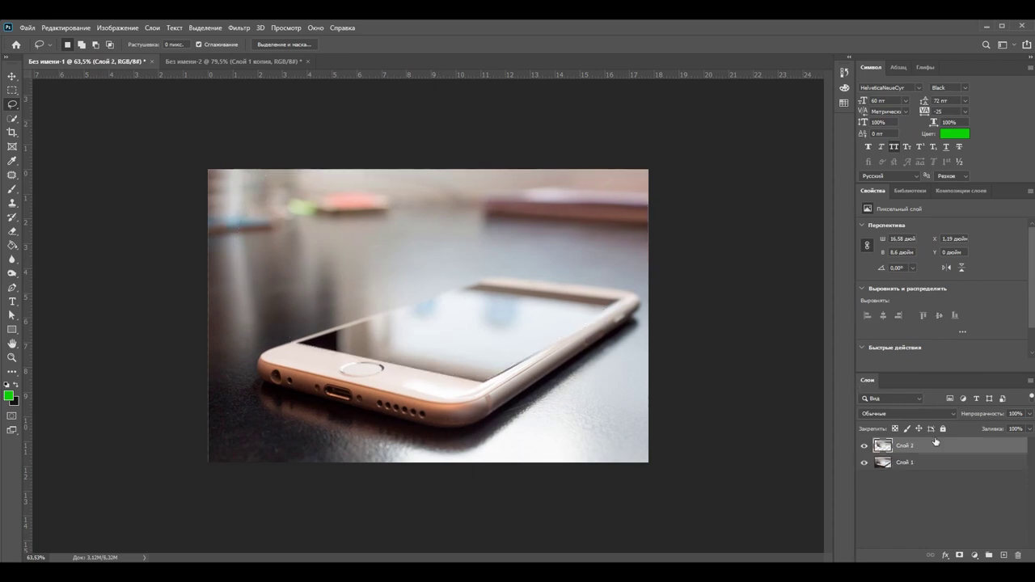
{"action": "left_click", "coordinate": [863, 465]}
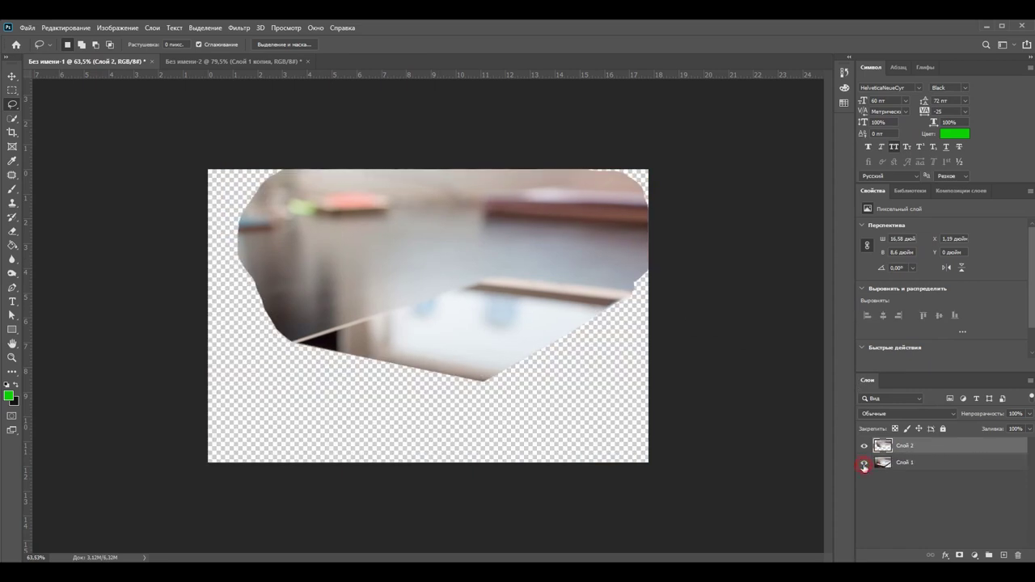
{"action": "left_click", "coordinate": [863, 465]}
{"action": "left_click", "coordinate": [863, 466]}
{"action": "left_click", "coordinate": [863, 466]}
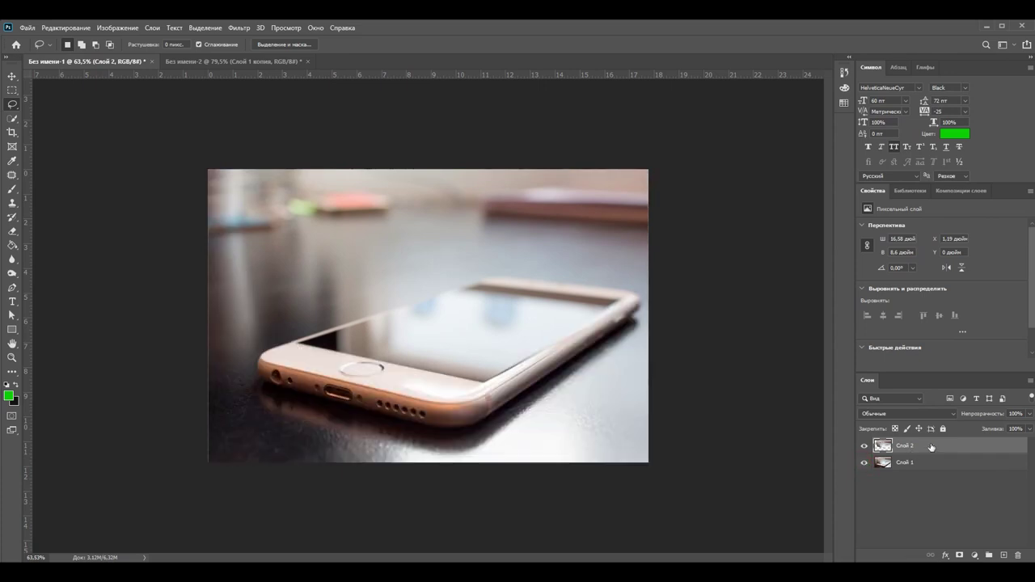
Step: Paste the castle as Слой 3 and clip it to Слой 2 with a clipping mask
{"action": "key", "text": "ctrl+v"}
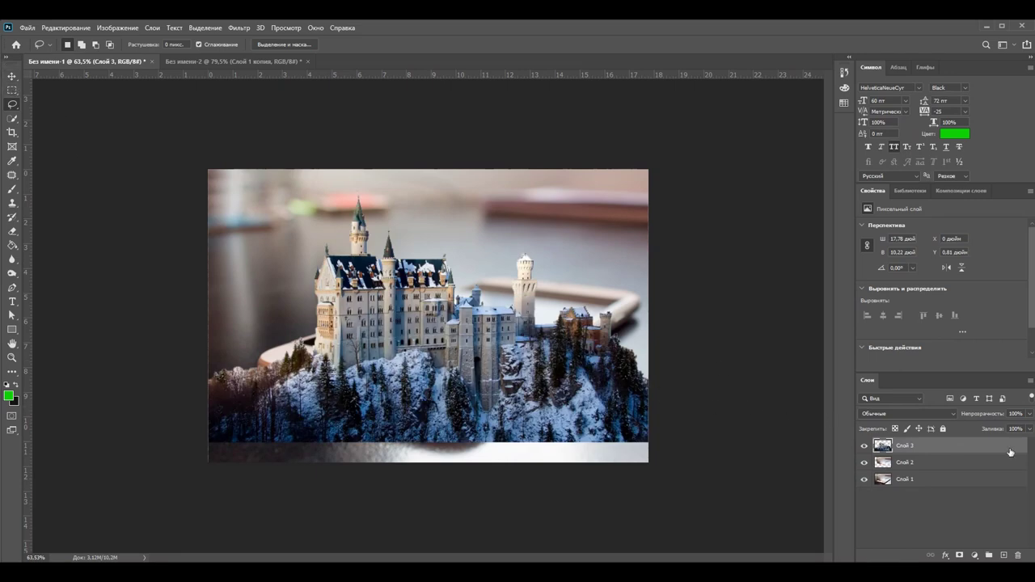
{"action": "left_click", "coordinate": [960, 452], "text": "alt"}
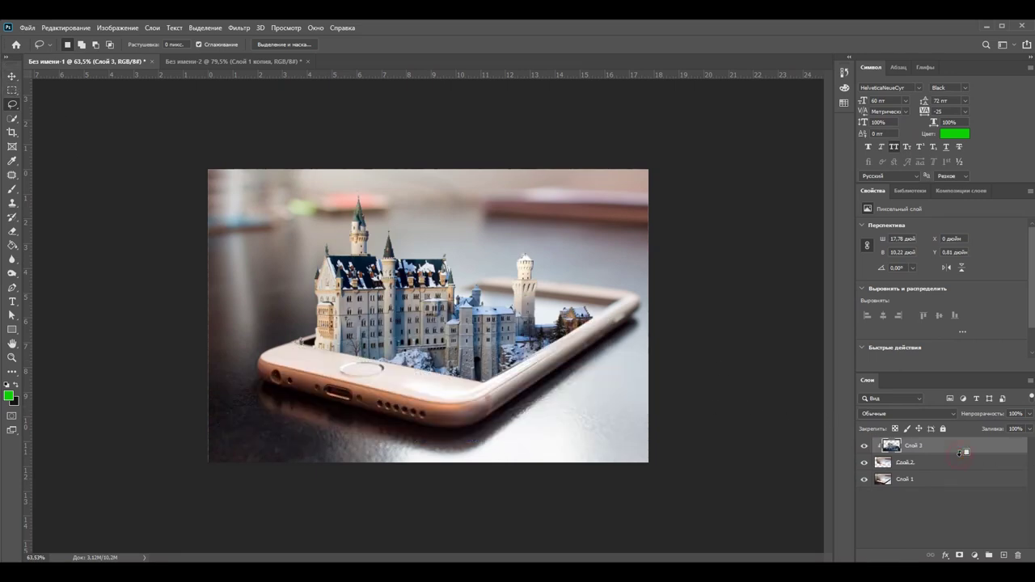
{"action": "left_click", "coordinate": [11, 76]}
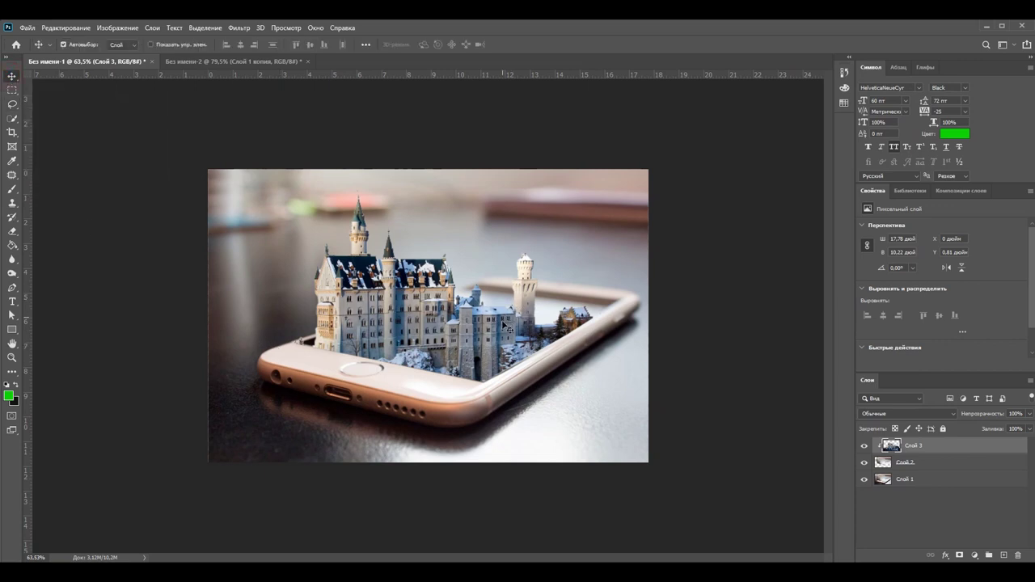
{"action": "key", "text": "ctrl"}
Step: Scale the castle down to about 81% and position it over the phone screen
{"action": "key", "text": "ctrl+t"}
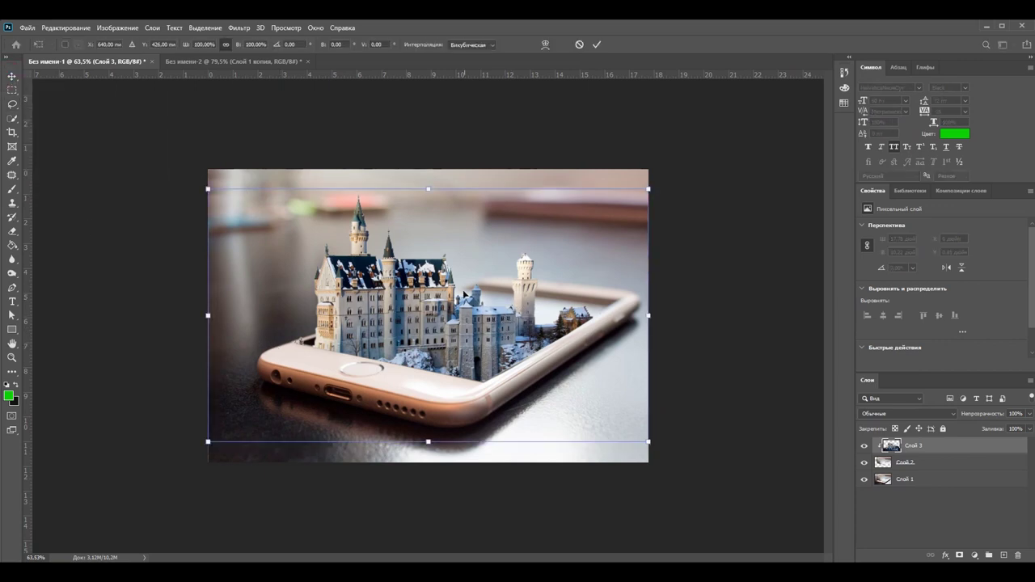
{"action": "left_click_drag", "start_coordinate": [647, 191], "coordinate": [640, 178]}
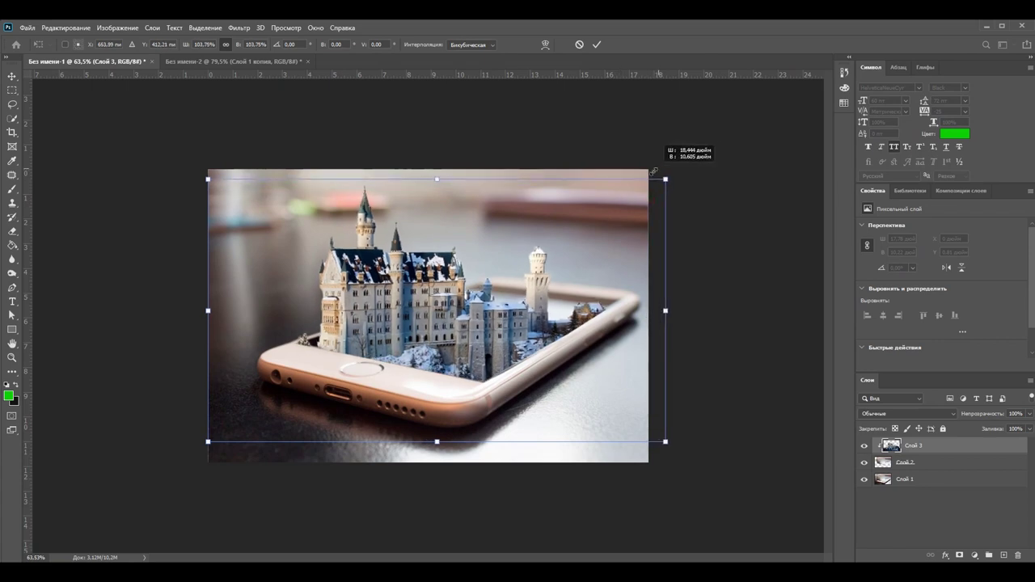
{"action": "mouse_move", "coordinate": [498, 346]}
{"action": "left_mouse_down"}
{"action": "mouse_move", "coordinate": [536, 285]}
{"action": "mouse_move", "coordinate": [527, 290]}
{"action": "left_mouse_up"}
{"action": "left_click_drag", "start_coordinate": [679, 134], "coordinate": [609, 162]}
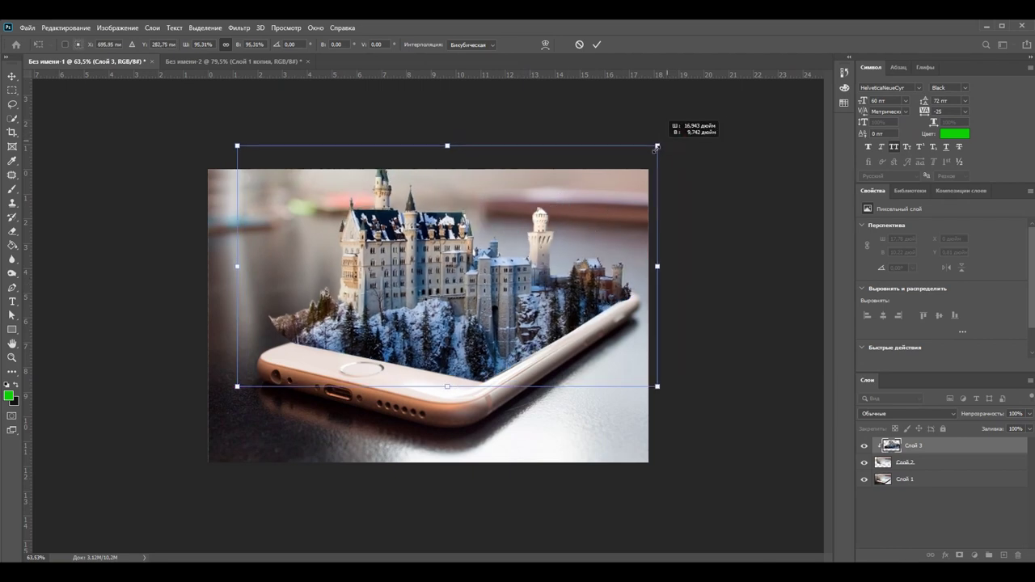
{"action": "mouse_move", "coordinate": [536, 277]}
{"action": "left_mouse_down"}
{"action": "mouse_move", "coordinate": [536, 285]}
{"action": "mouse_move", "coordinate": [555, 276]}
{"action": "left_mouse_up"}
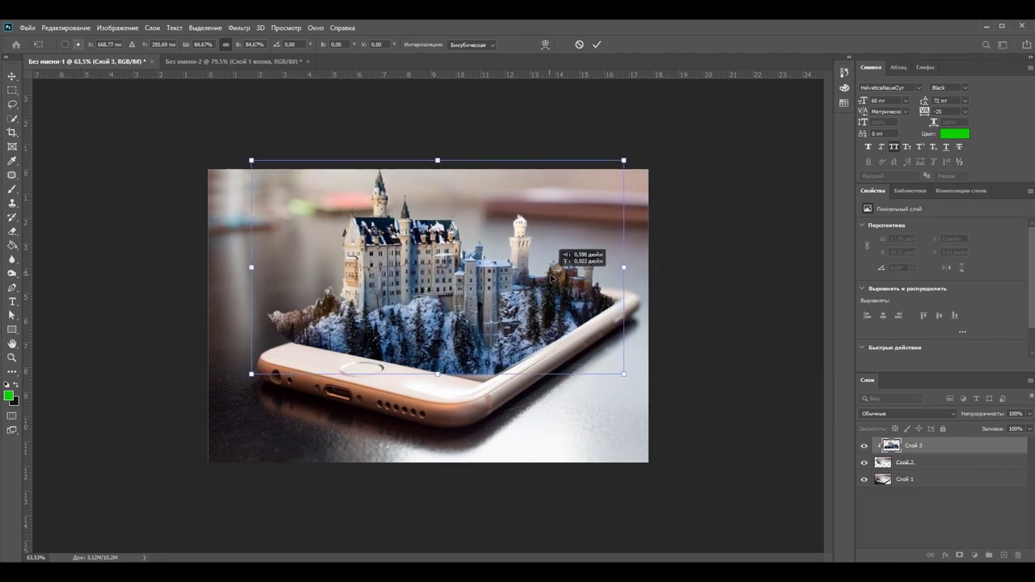
{"action": "left_click_drag", "start_coordinate": [256, 161], "coordinate": [284, 175]}
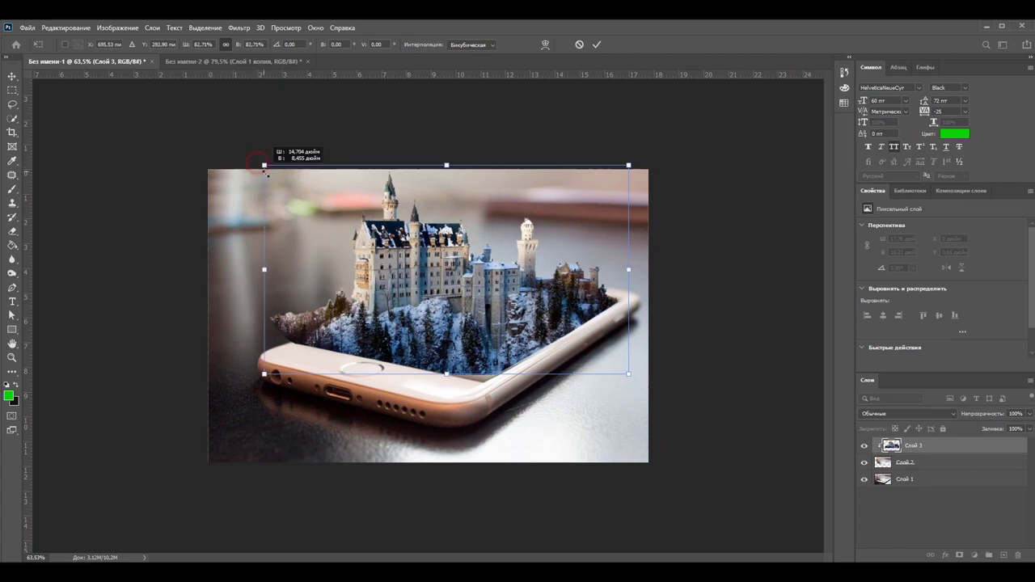
{"action": "left_click_drag", "start_coordinate": [352, 304], "coordinate": [352, 306]}
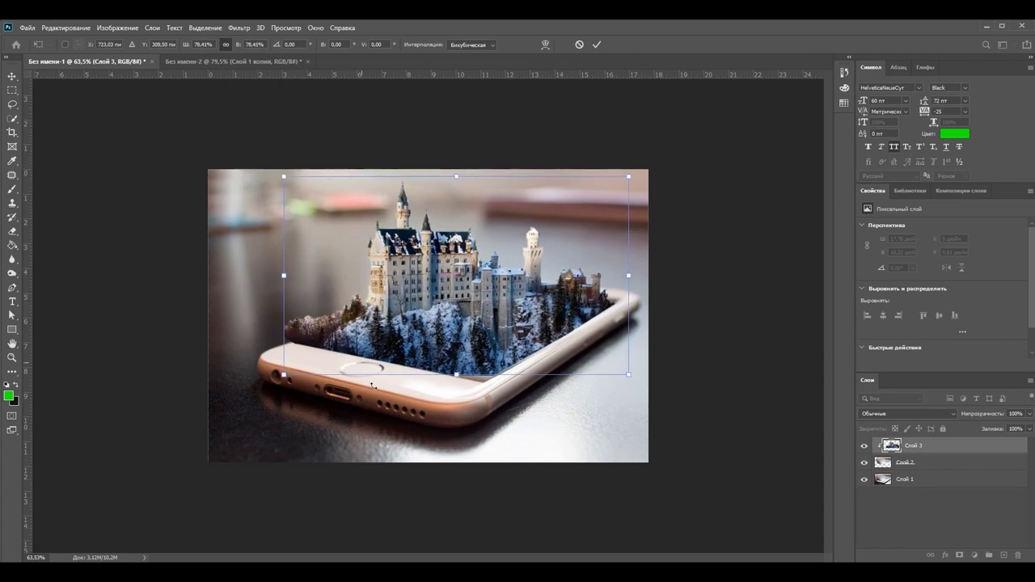
{"action": "left_click_drag", "start_coordinate": [461, 377], "coordinate": [477, 381]}
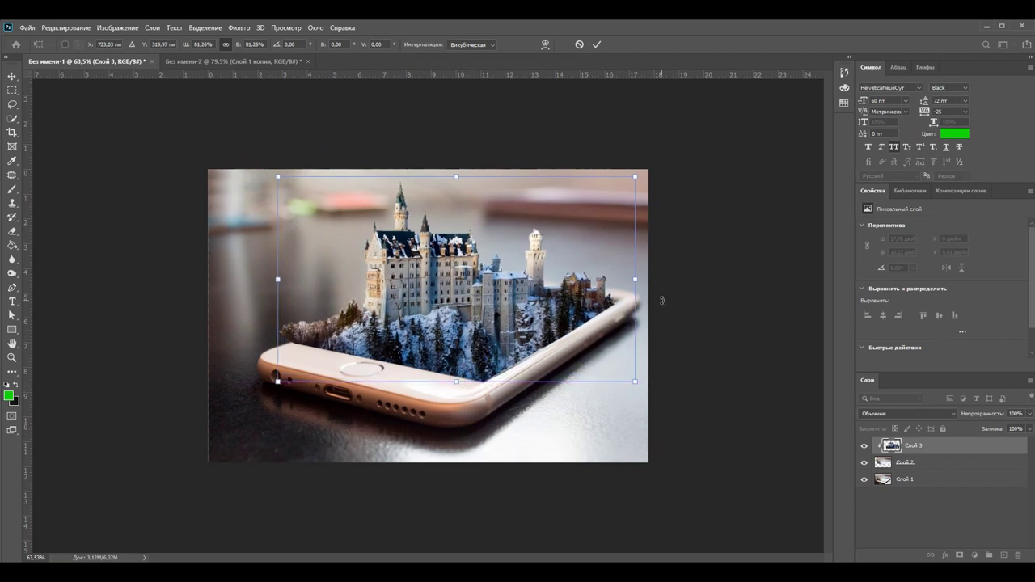
{"action": "key", "text": "Return"}
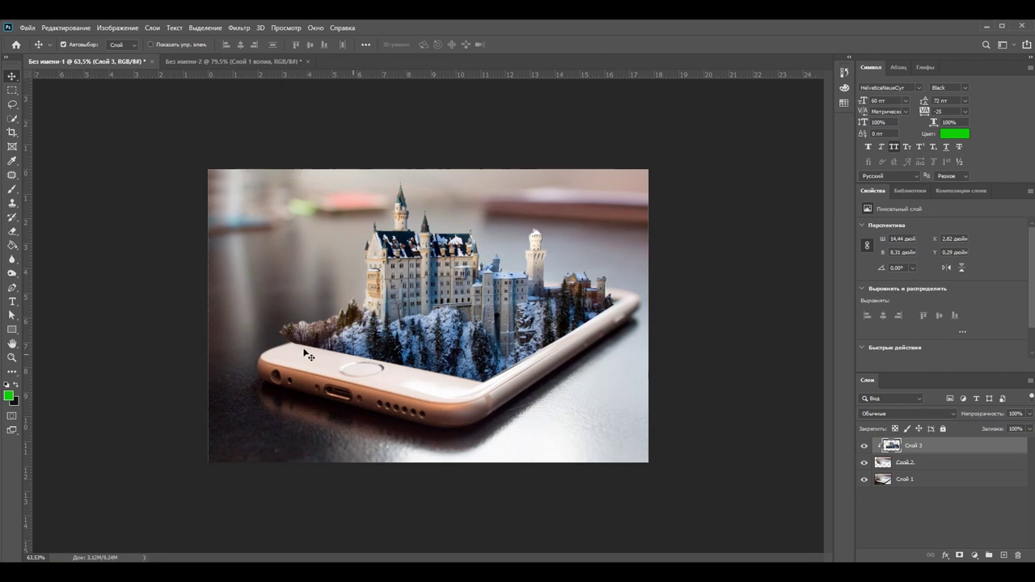
Step: Erase the dark pointed tip and leftover background at the tree line's left end
{"action": "scroll", "coordinate": [306, 353], "scroll_direction": "up", "scroll_amount": 2}
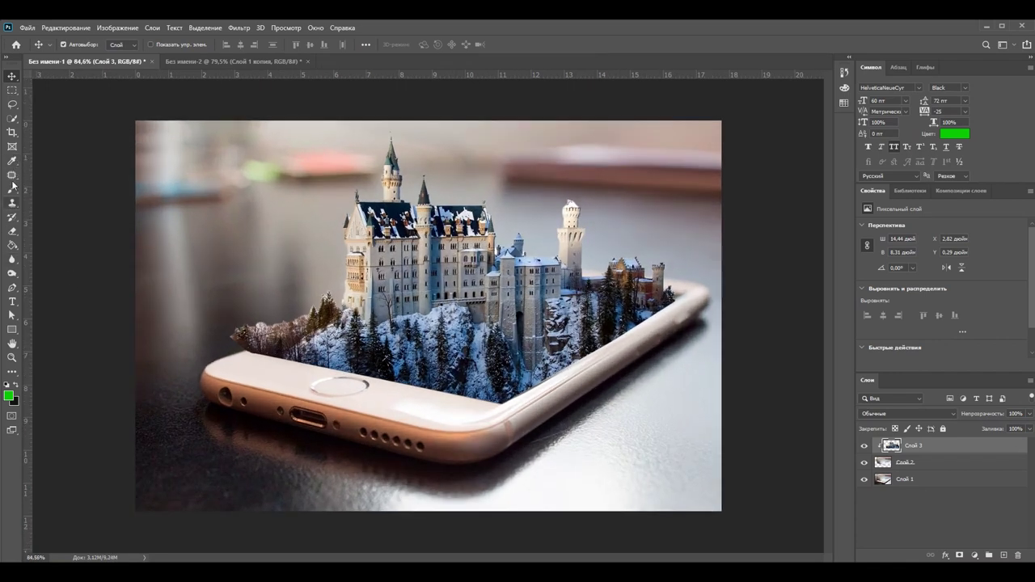
{"action": "left_click", "coordinate": [12, 232]}
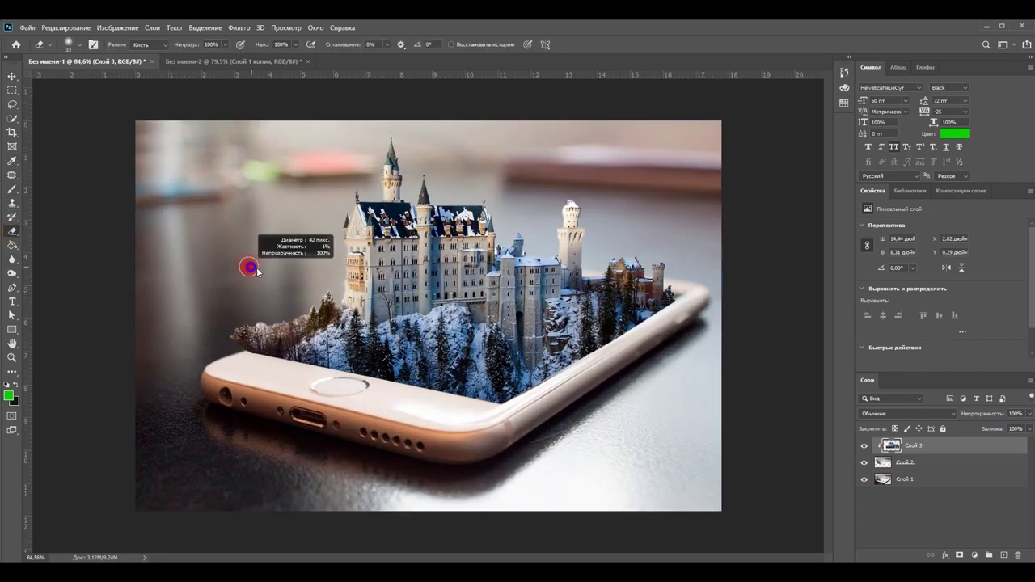
{"action": "right_click", "coordinate": [257, 272]}
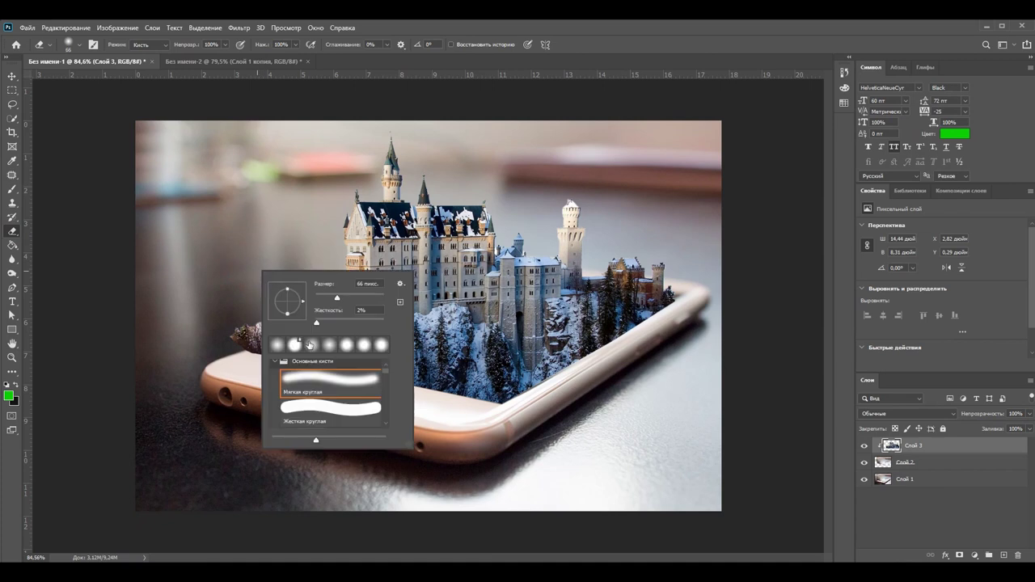
{"action": "key", "text": "Return"}
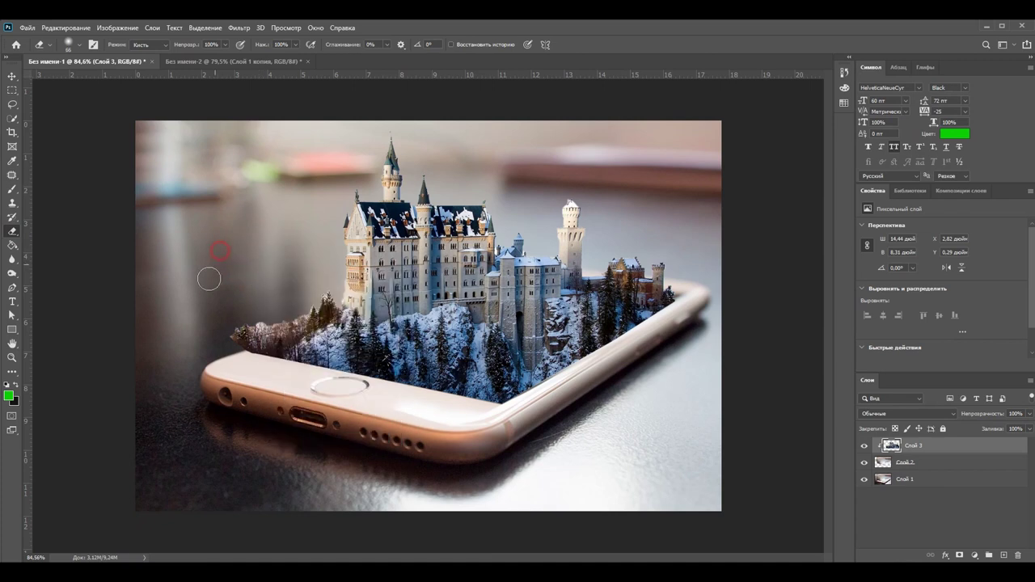
{"action": "scroll", "coordinate": [211, 279], "scroll_direction": "up", "scroll_amount": 2}
{"action": "scroll", "coordinate": [235, 283], "scroll_direction": "up", "scroll_amount": 2}
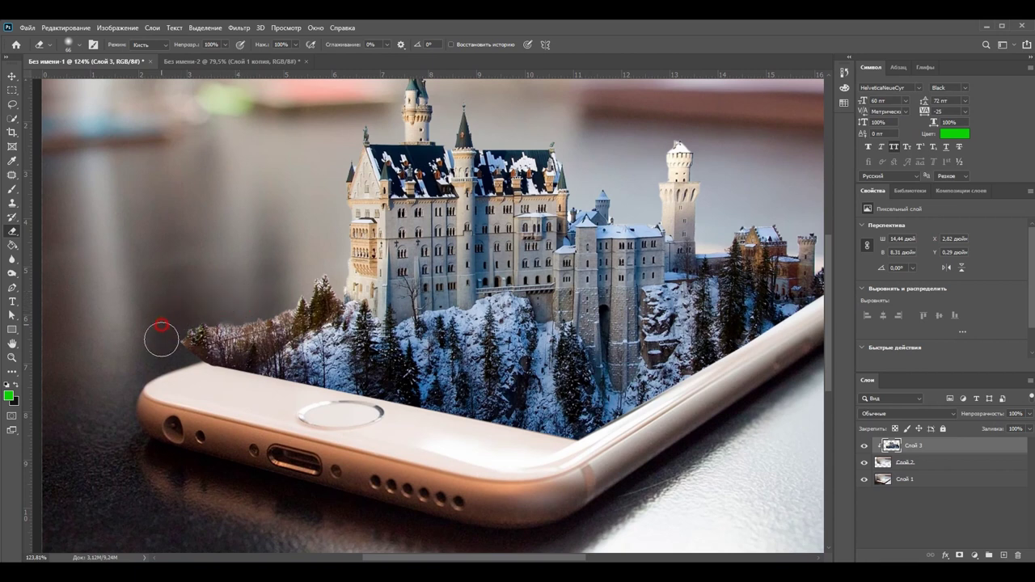
{"action": "mouse_move", "coordinate": [159, 337]}
{"action": "left_mouse_down"}
{"action": "mouse_move", "coordinate": [164, 348]}
{"action": "mouse_move", "coordinate": [185, 340]}
{"action": "mouse_move", "coordinate": [185, 323]}
{"action": "left_mouse_up"}
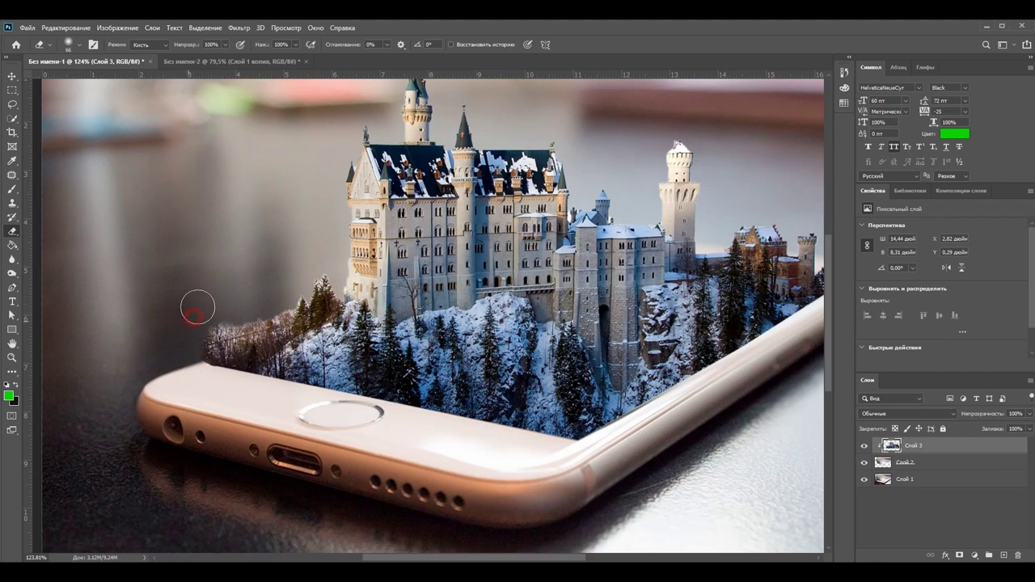
{"action": "left_click_drag", "start_coordinate": [173, 376], "coordinate": [169, 355]}
Step: Make the eraser brush smaller and fit the whole image on screen to review the cleanup
{"action": "scroll", "coordinate": [247, 291], "scroll_direction": "up", "scroll_amount": 3}
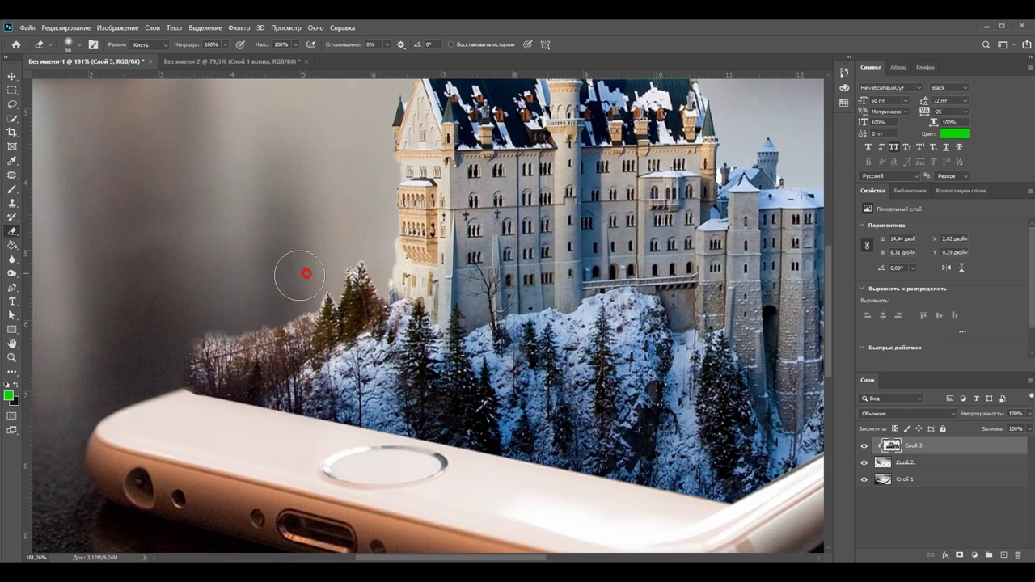
{"action": "scroll", "coordinate": [274, 296], "scroll_direction": "up", "scroll_amount": 3}
{"action": "right_click", "coordinate": [317, 296]}
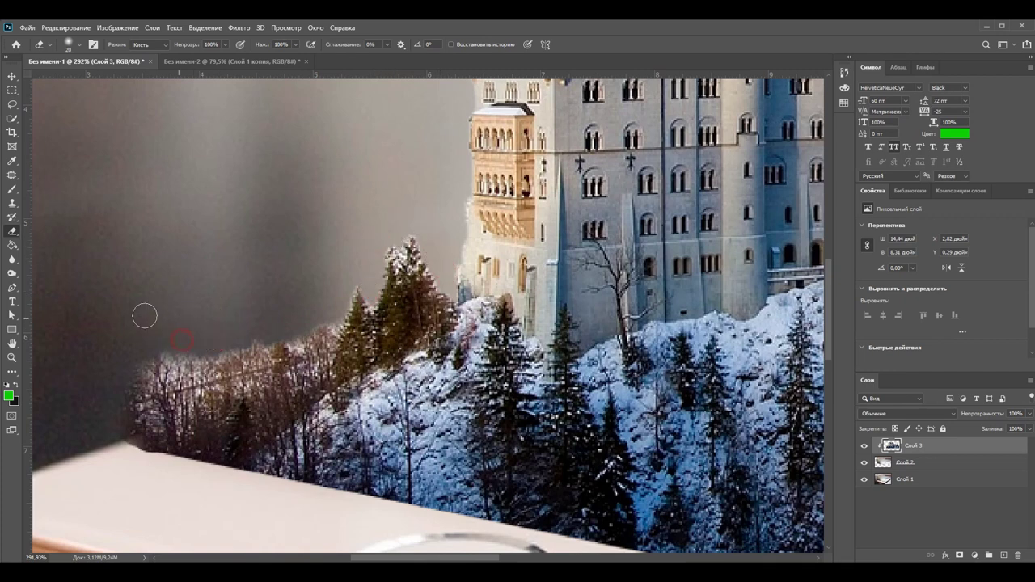
{"action": "scroll", "coordinate": [420, 309], "scroll_direction": "down", "scroll_amount": 1}
{"action": "scroll", "coordinate": [340, 283], "scroll_direction": "down", "scroll_amount": 5}
{"action": "scroll", "coordinate": [339, 283], "scroll_direction": "up", "scroll_amount": 4}
{"action": "scroll", "coordinate": [340, 283], "scroll_direction": "up", "scroll_amount": 3}
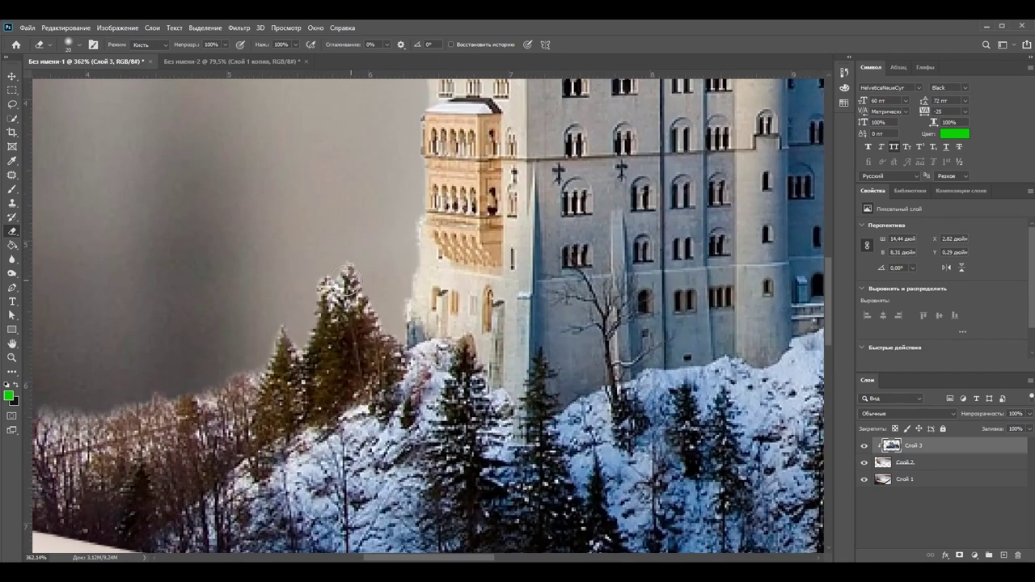
{"action": "left_click_drag", "start_coordinate": [339, 284], "coordinate": [338, 278]}
{"action": "key", "text": "ctrl+0"}
{"action": "scroll", "coordinate": [612, 299], "scroll_direction": "down", "scroll_amount": 2}
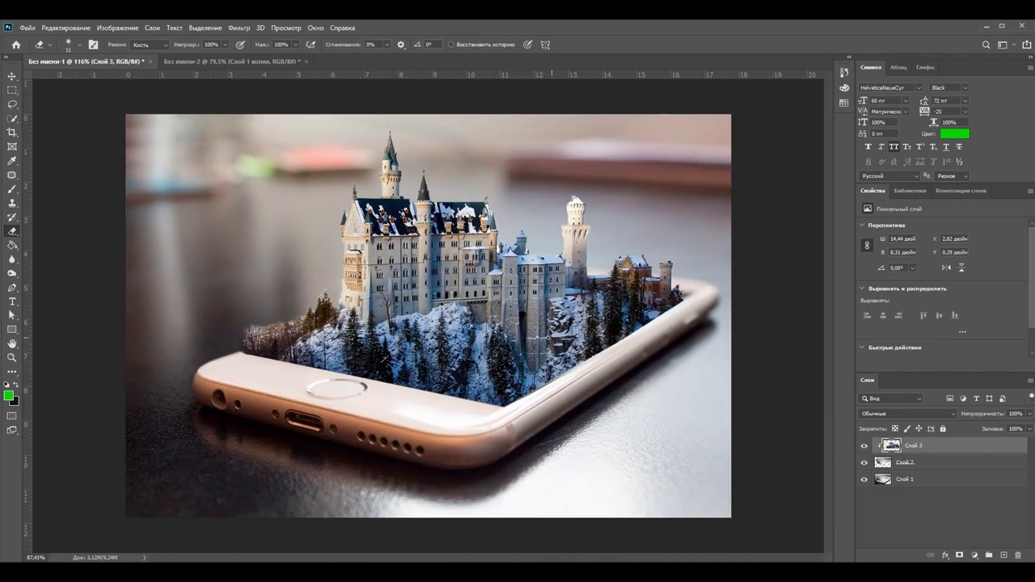
{"action": "scroll", "coordinate": [732, 309], "scroll_direction": "up", "scroll_amount": 2}
{"action": "scroll", "coordinate": [732, 309], "scroll_direction": "up", "scroll_amount": 2}
{"action": "scroll", "coordinate": [733, 309], "scroll_direction": "down", "scroll_amount": 1}
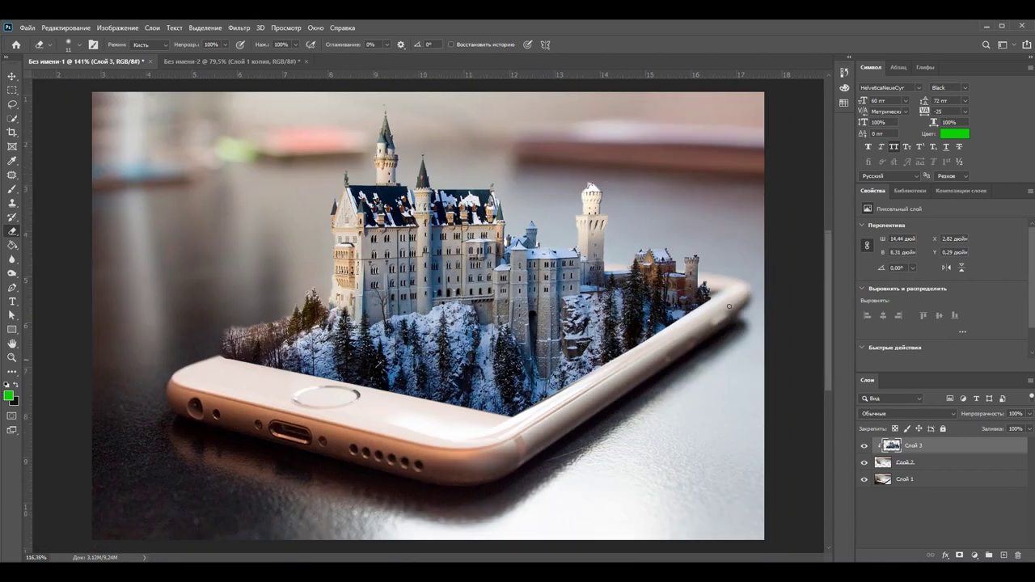
{"action": "scroll", "coordinate": [728, 301], "scroll_direction": "up", "scroll_amount": 1}
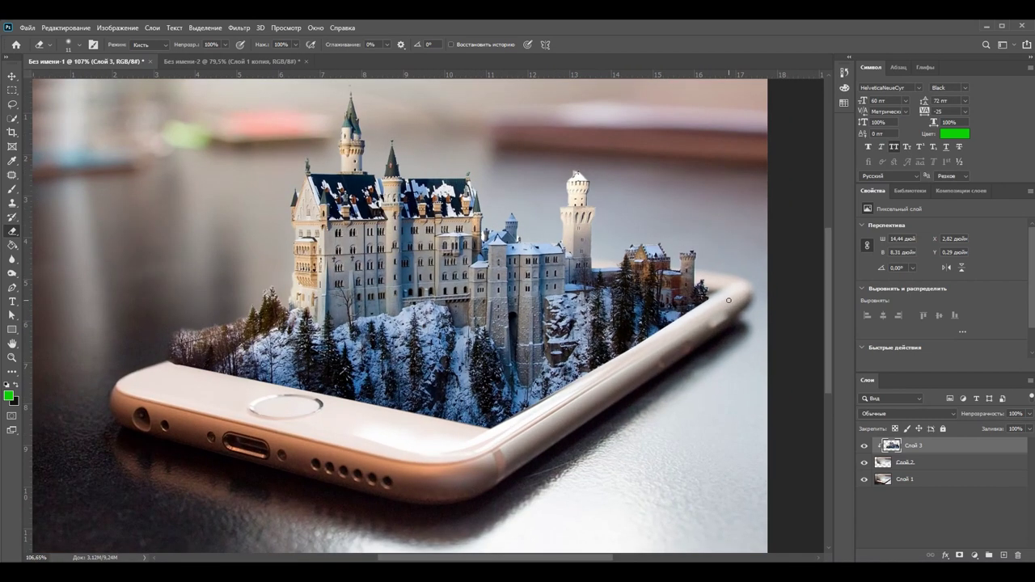
{"action": "scroll", "coordinate": [728, 301], "scroll_direction": "up", "scroll_amount": 1}
{"action": "scroll", "coordinate": [728, 301], "scroll_direction": "up", "scroll_amount": 1}
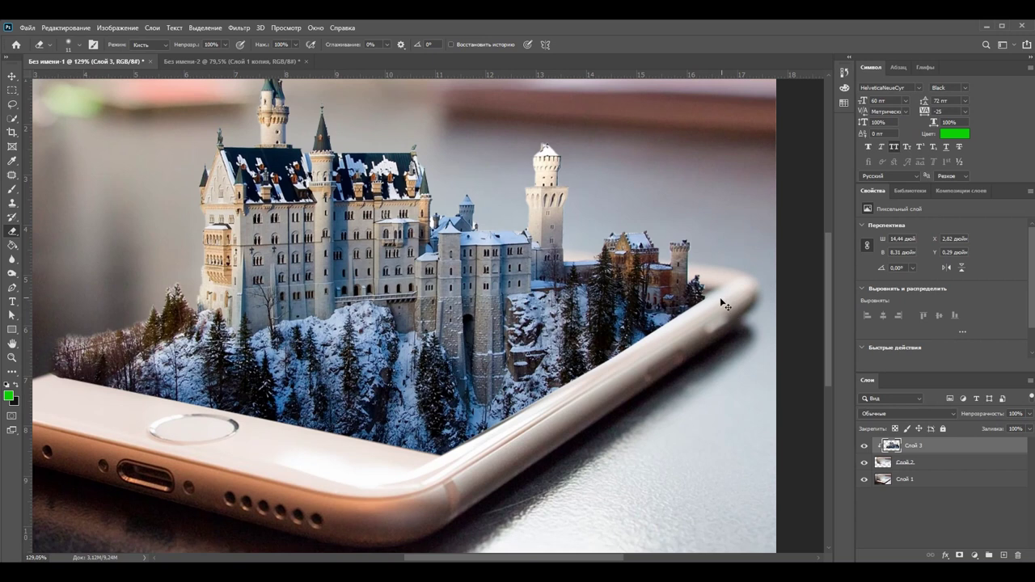
Step: Try a Warp bend on the castle layer's right edge, then undo it
{"action": "key", "text": "ctrl+t"}
{"action": "right_click", "coordinate": [710, 281]}
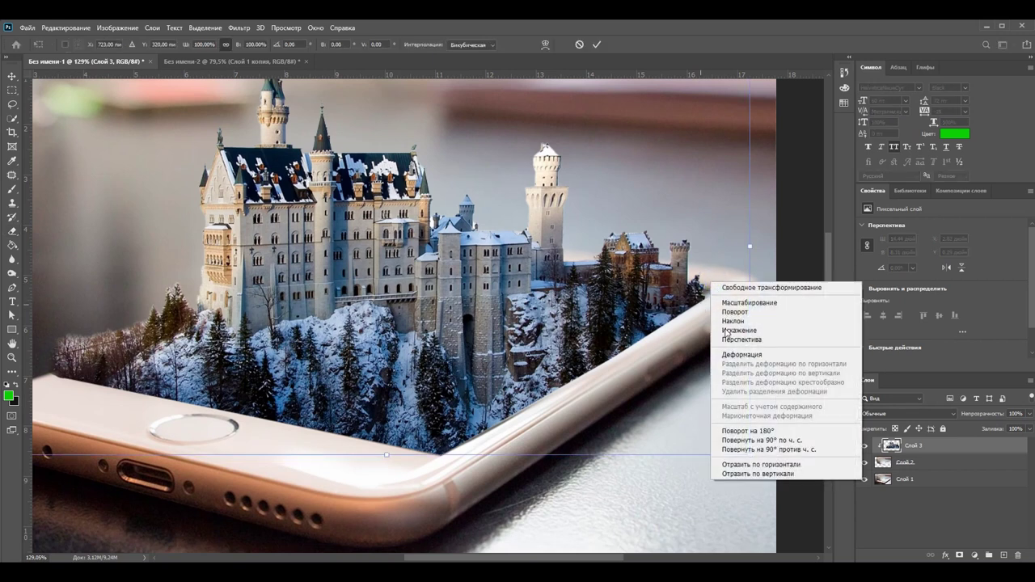
{"action": "left_click", "coordinate": [780, 358]}
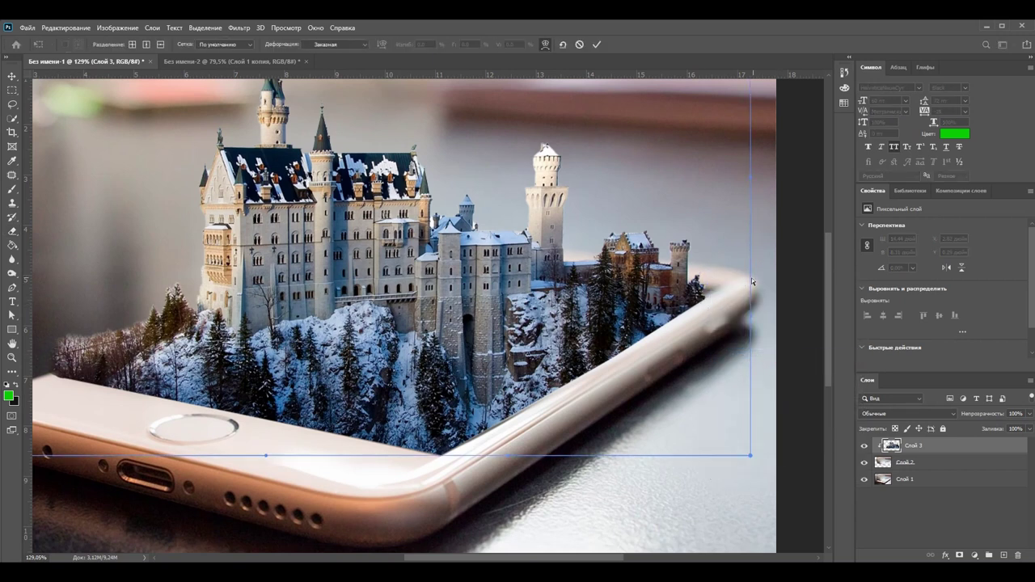
{"action": "left_click_drag", "start_coordinate": [751, 182], "coordinate": [761, 175]}
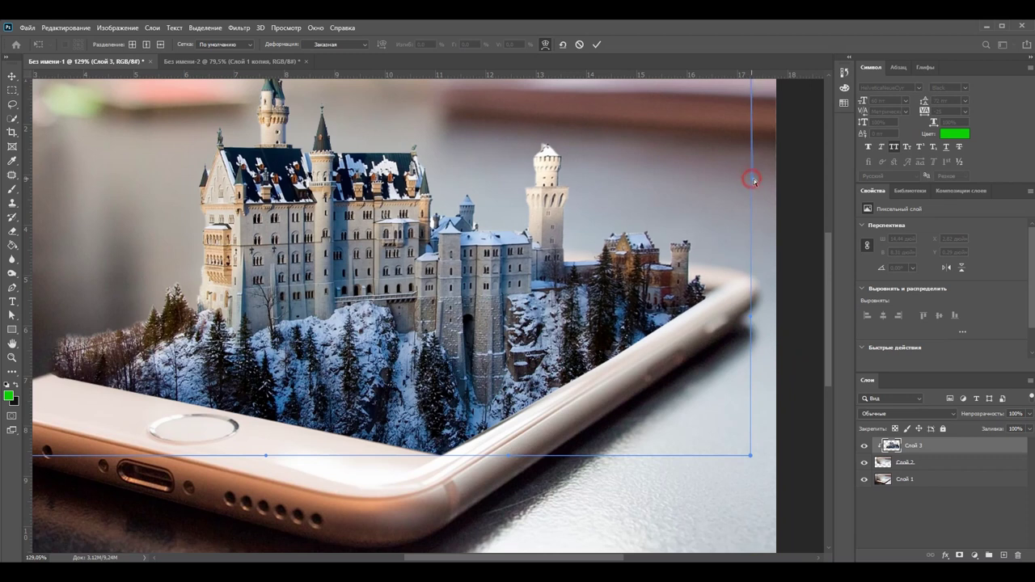
{"action": "key", "text": "ctrl+z"}
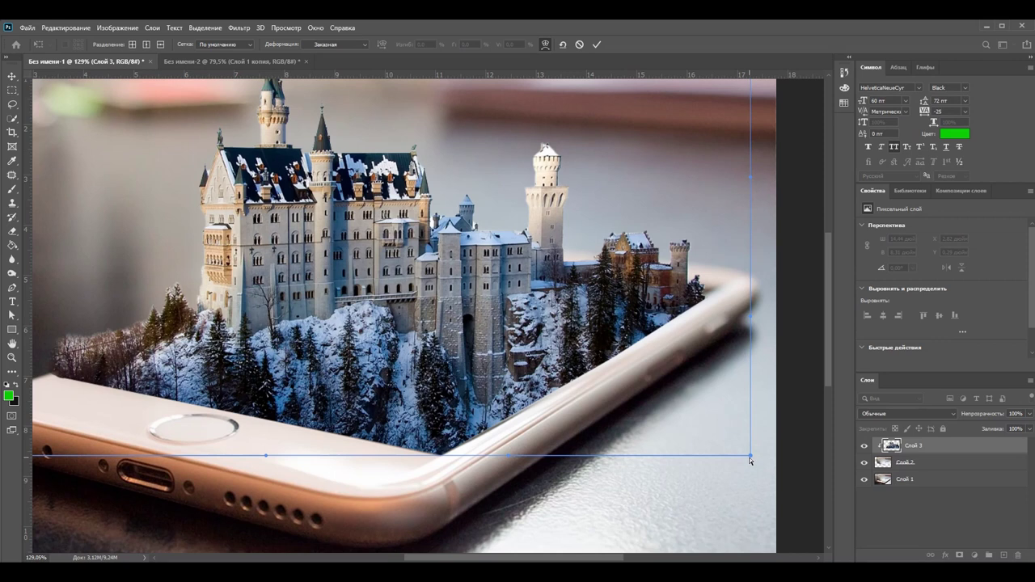
{"action": "key", "text": "Return"}
Step: Free-transform the castle layer to about 101.42% and commit the resize
{"action": "key", "text": "e"}
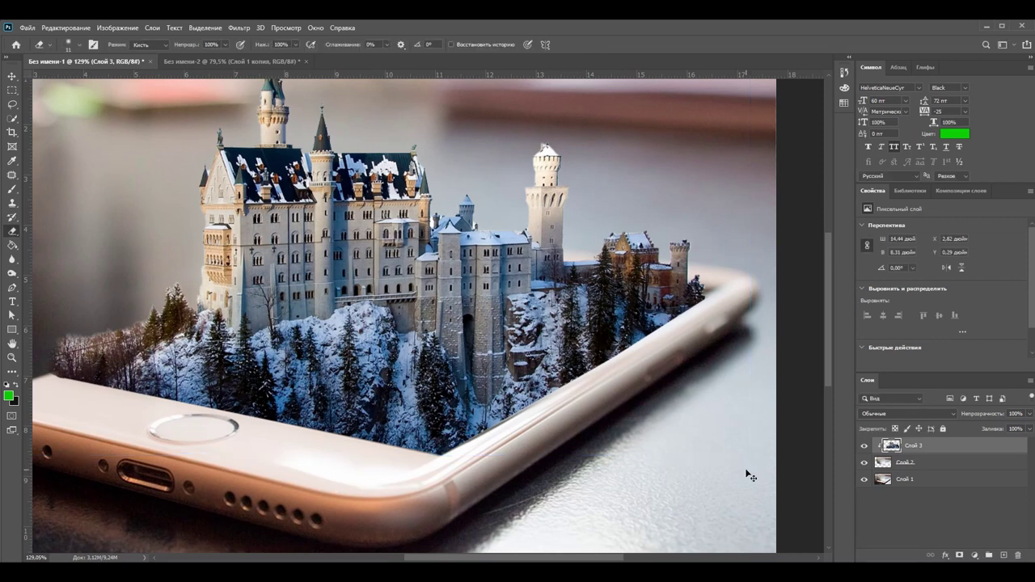
{"action": "key", "text": "ctrl+t"}
{"action": "left_click_drag", "start_coordinate": [751, 457], "coordinate": [754, 445]}
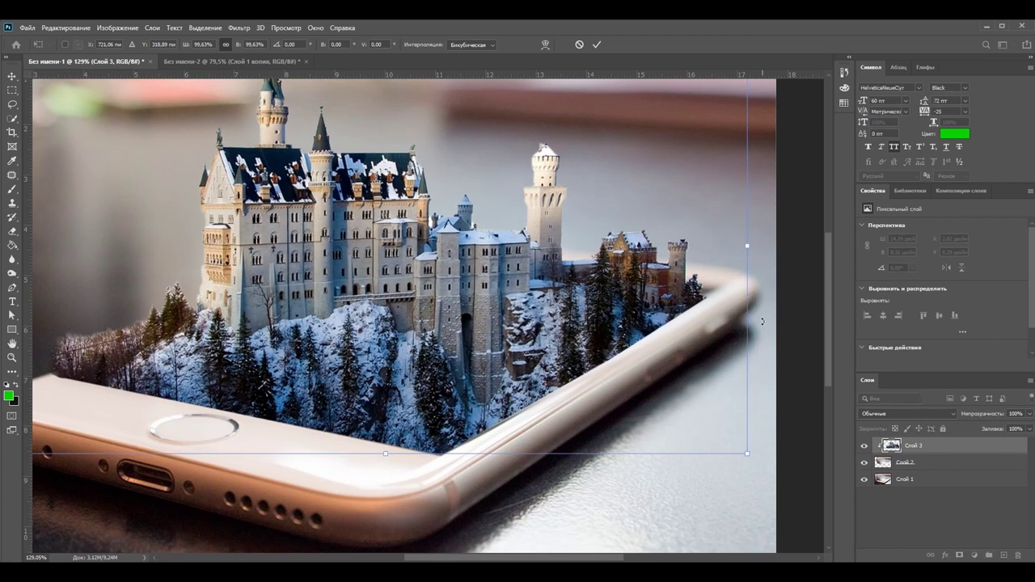
{"action": "left_click_drag", "start_coordinate": [745, 250], "coordinate": [760, 238]}
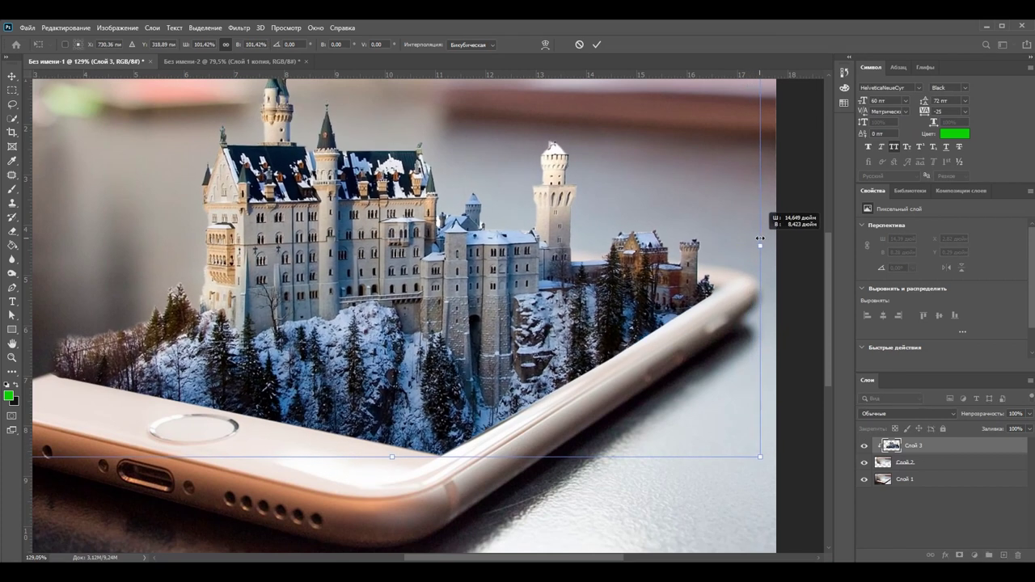
{"action": "key", "text": "ctrl+0"}
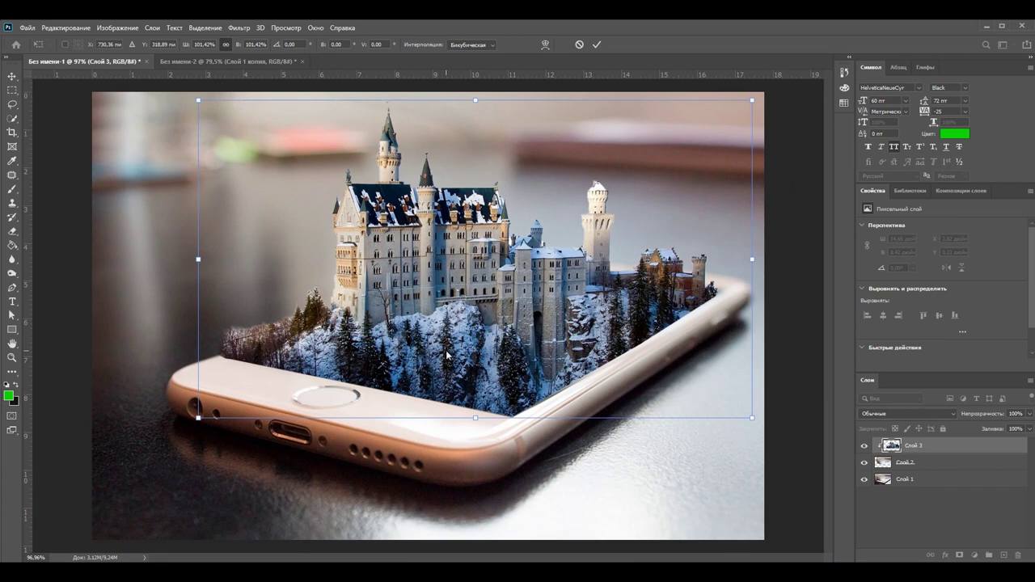
{"action": "key", "text": "alt+space"}
{"action": "key", "text": "Escape"}
{"action": "key", "text": "Return"}
Step: Blur the phone's right edge and the trees on both sides of the castle at 50% intensity
{"action": "key", "text": "e"}
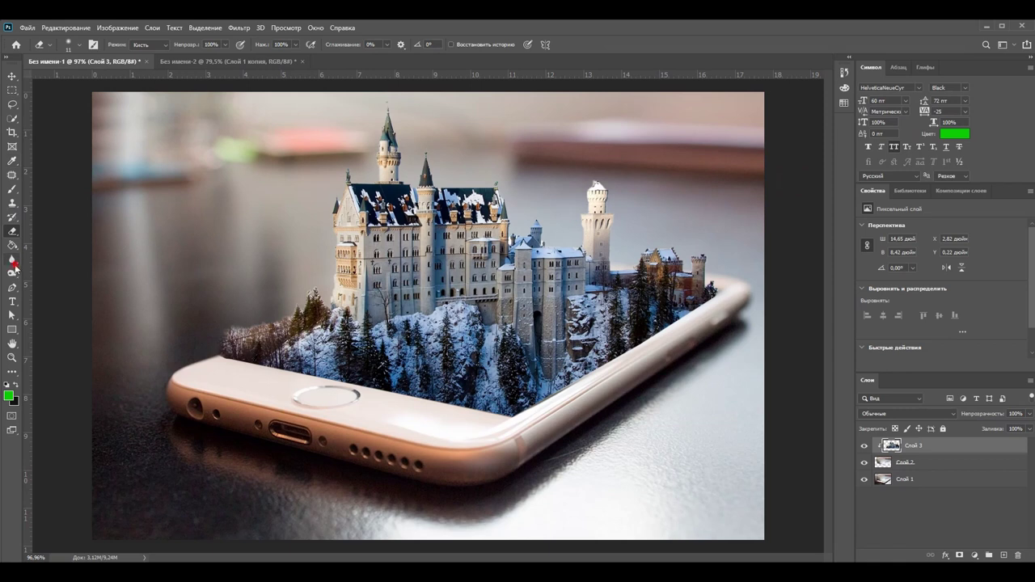
{"action": "left_click", "coordinate": [13, 258]}
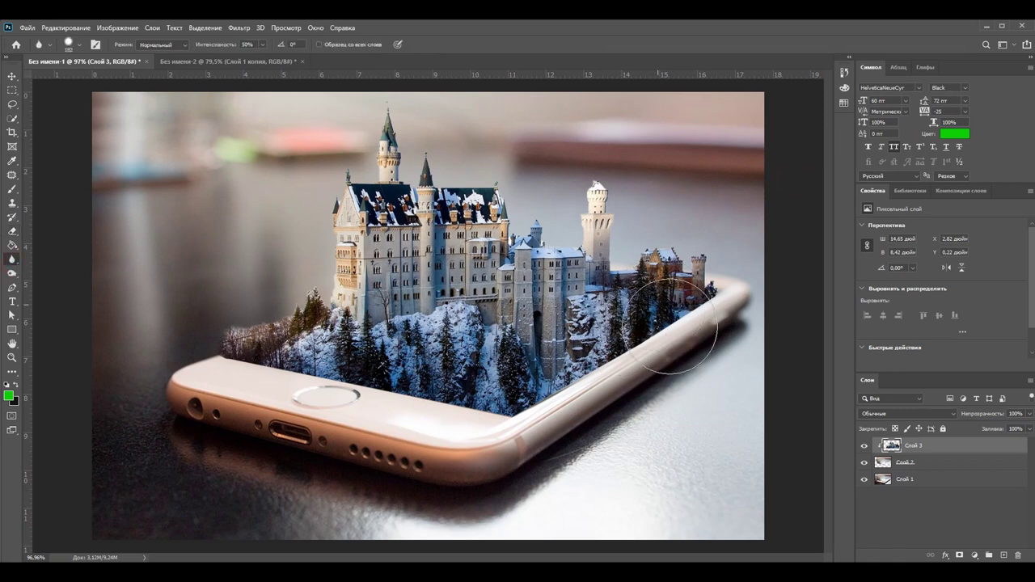
{"action": "left_click", "coordinate": [718, 297]}
{"action": "left_click_drag", "start_coordinate": [713, 333], "coordinate": [739, 312]}
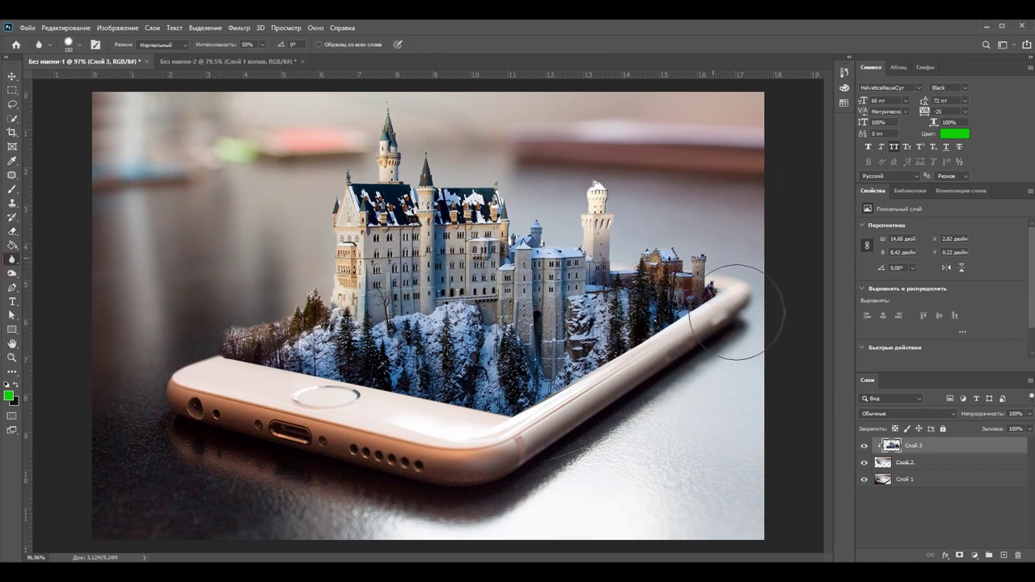
{"action": "left_click_drag", "start_coordinate": [695, 275], "coordinate": [612, 356]}
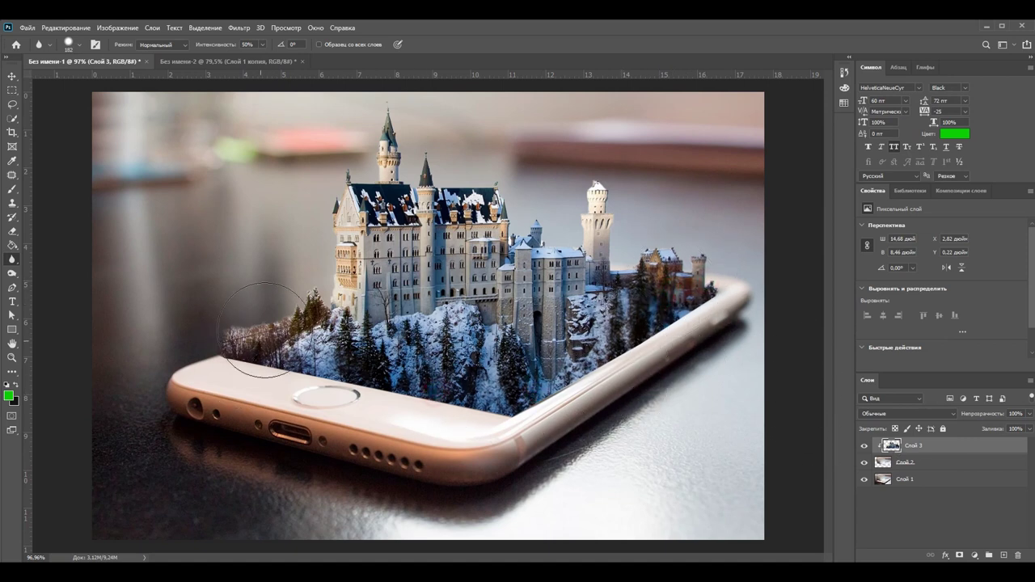
{"action": "left_click_drag", "start_coordinate": [157, 351], "coordinate": [225, 346]}
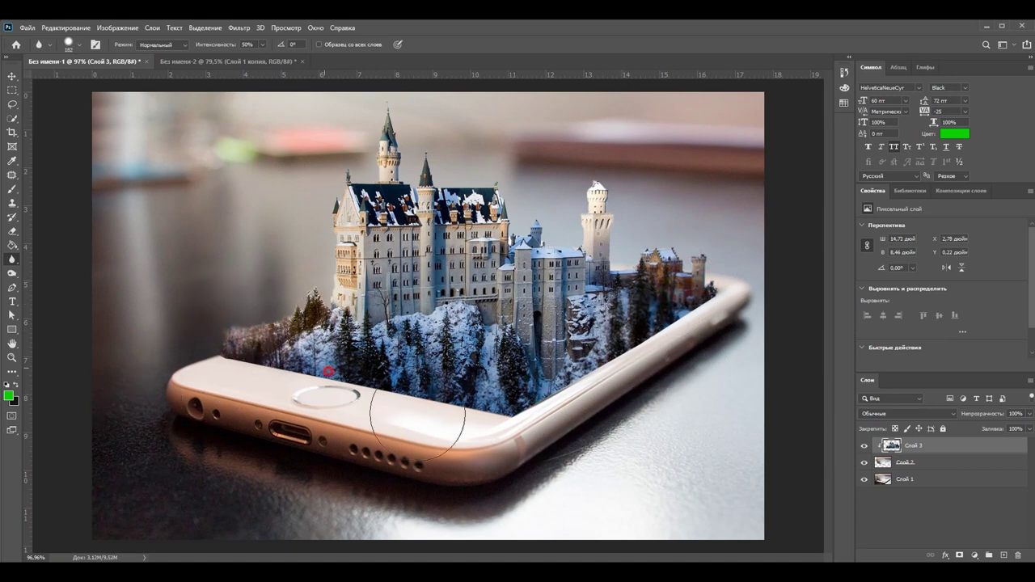
Step: Soften the right tower, castle edges and phone rim, then shrink the blur brush
{"action": "left_click_drag", "start_coordinate": [612, 214], "coordinate": [655, 310]}
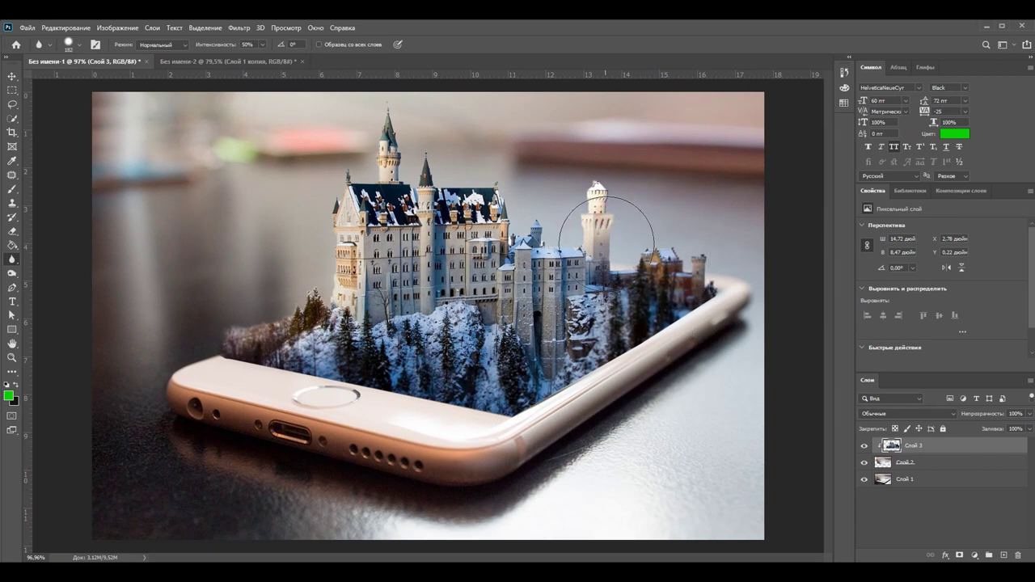
{"action": "left_click_drag", "start_coordinate": [520, 348], "coordinate": [622, 267]}
{"action": "scroll", "coordinate": [410, 414], "scroll_direction": "down", "scroll_amount": 1}
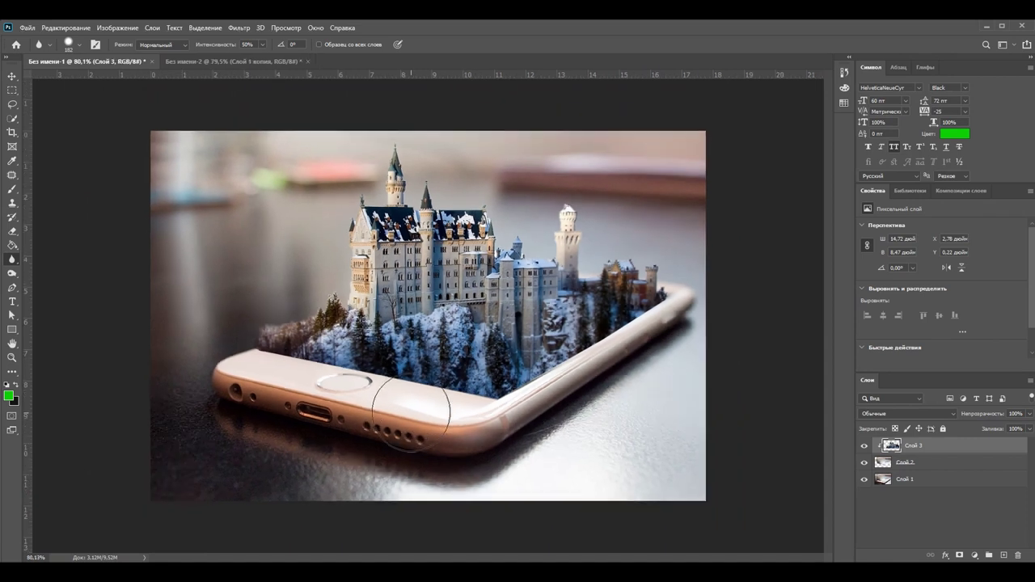
{"action": "left_click_drag", "start_coordinate": [635, 351], "coordinate": [623, 372]}
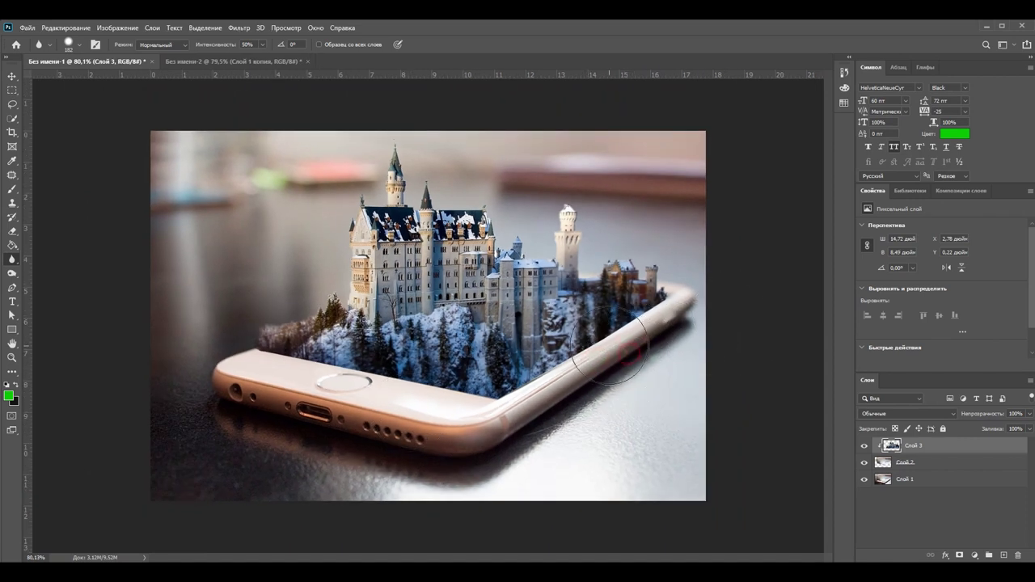
{"action": "scroll", "coordinate": [623, 360], "scroll_direction": "up", "scroll_amount": 2}
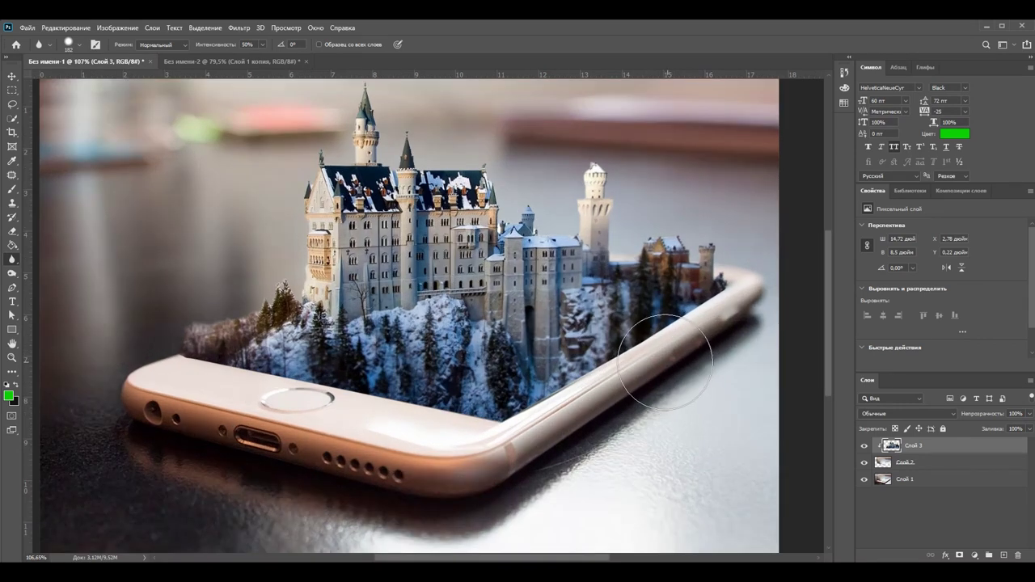
{"action": "scroll", "coordinate": [622, 360], "scroll_direction": "down", "scroll_amount": 1}
{"action": "mouse_move", "coordinate": [610, 373]}
{"action": "left_mouse_down"}
{"action": "mouse_move", "coordinate": [561, 379]}
{"action": "mouse_move", "coordinate": [568, 372]}
{"action": "left_mouse_up"}
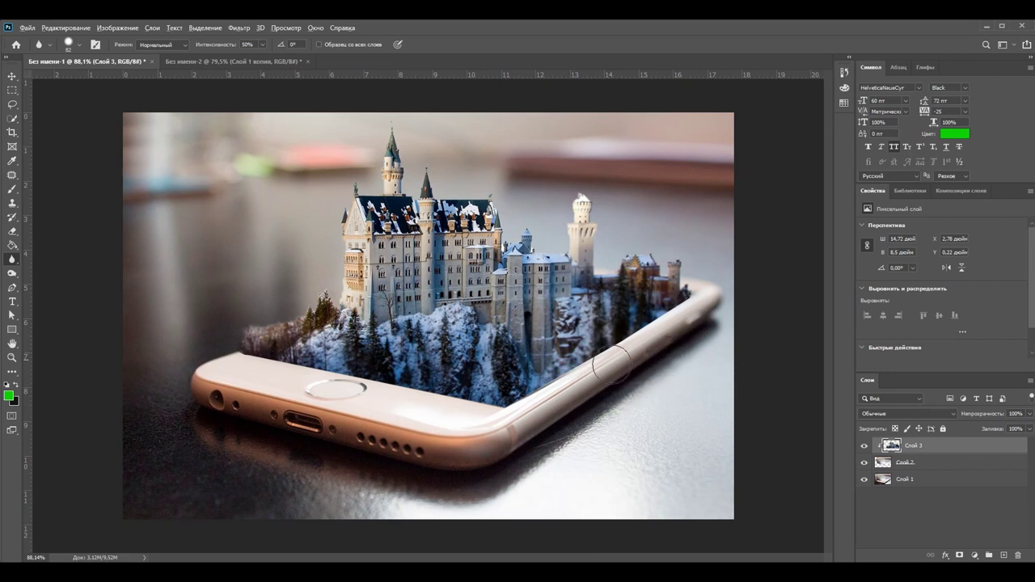
{"action": "scroll", "coordinate": [614, 374], "scroll_direction": "down", "scroll_amount": 1}
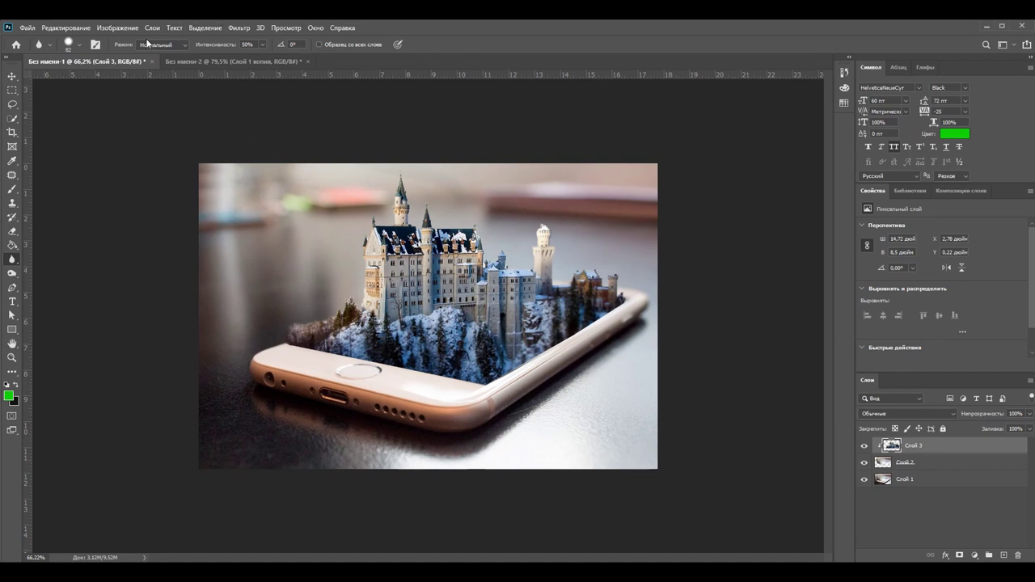
Step: Apply Brightness/Contrast to the castle layer: contrast 58, brightness -18
{"action": "left_click", "coordinate": [117, 28]}
{"action": "mouse_move", "coordinate": [120, 55]}
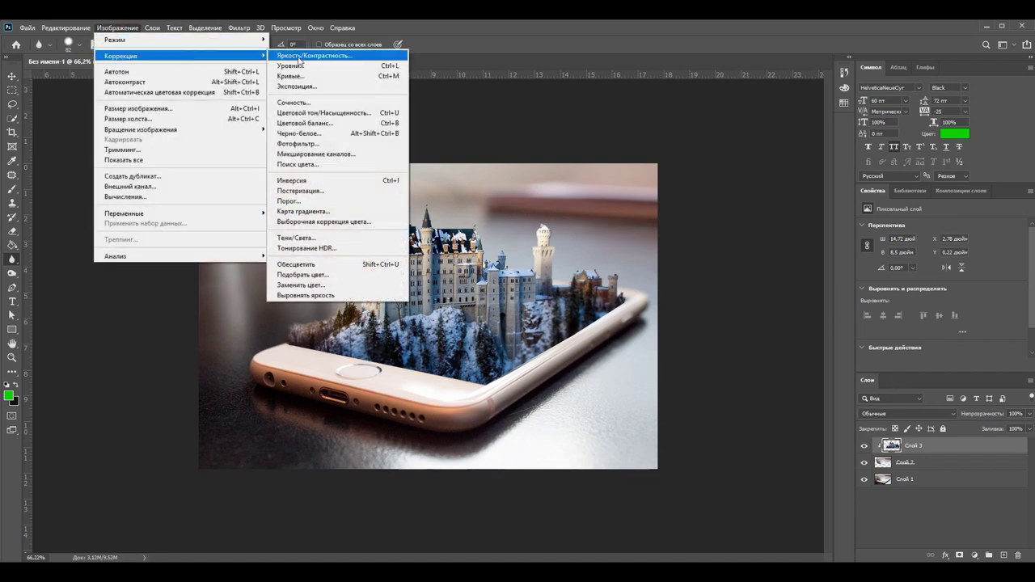
{"action": "left_click", "coordinate": [300, 55]}
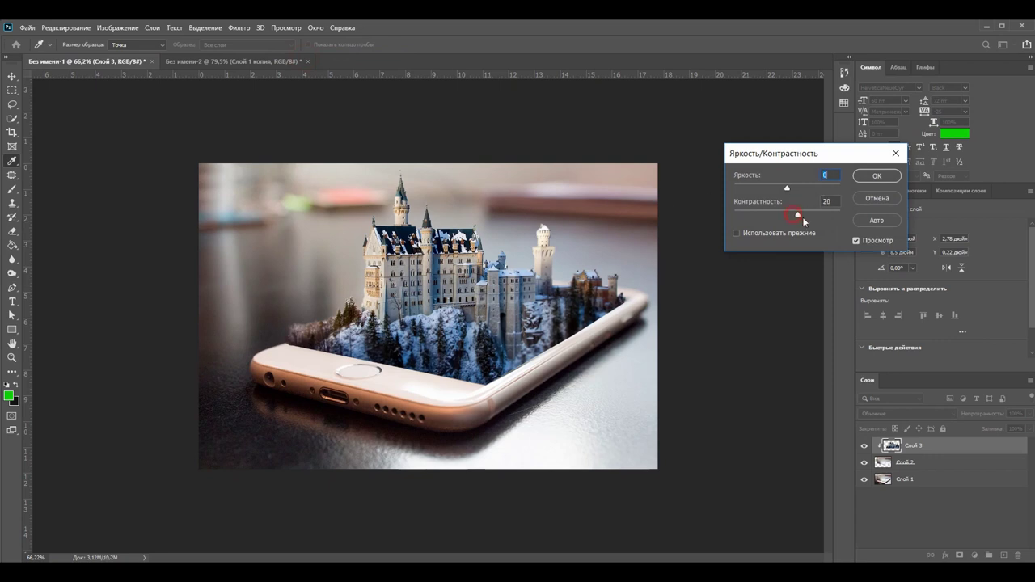
{"action": "left_click", "coordinate": [817, 216]}
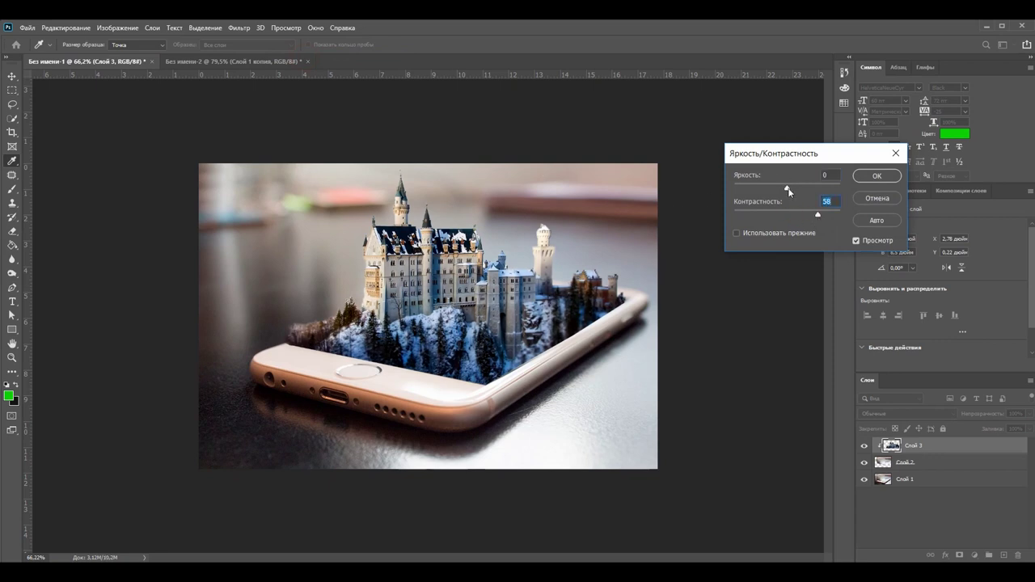
{"action": "left_click_drag", "start_coordinate": [788, 190], "coordinate": [782, 190]}
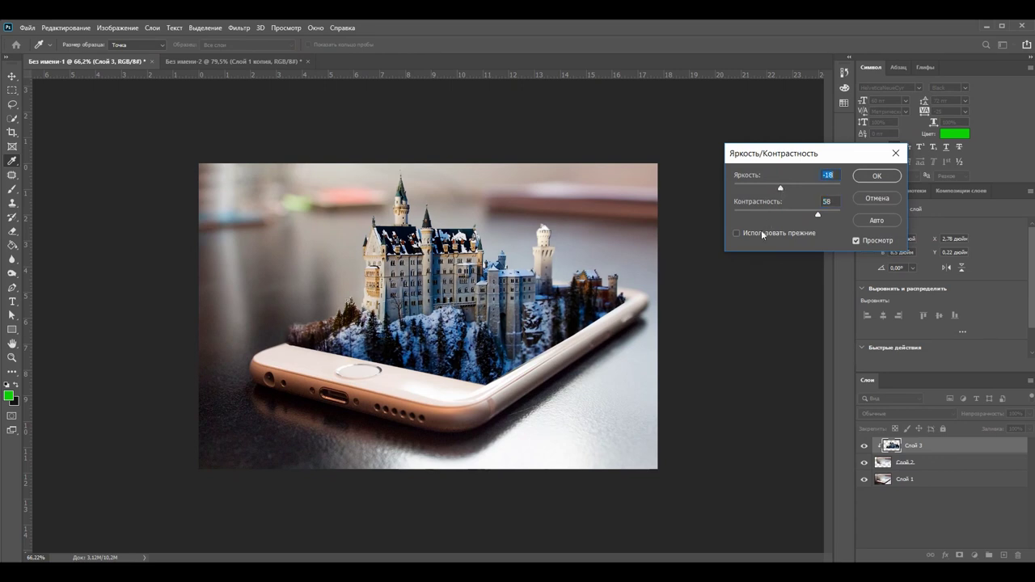
{"action": "left_click", "coordinate": [876, 176]}
{"action": "key", "text": "r"}
{"action": "key", "text": "ctrl+minus"}
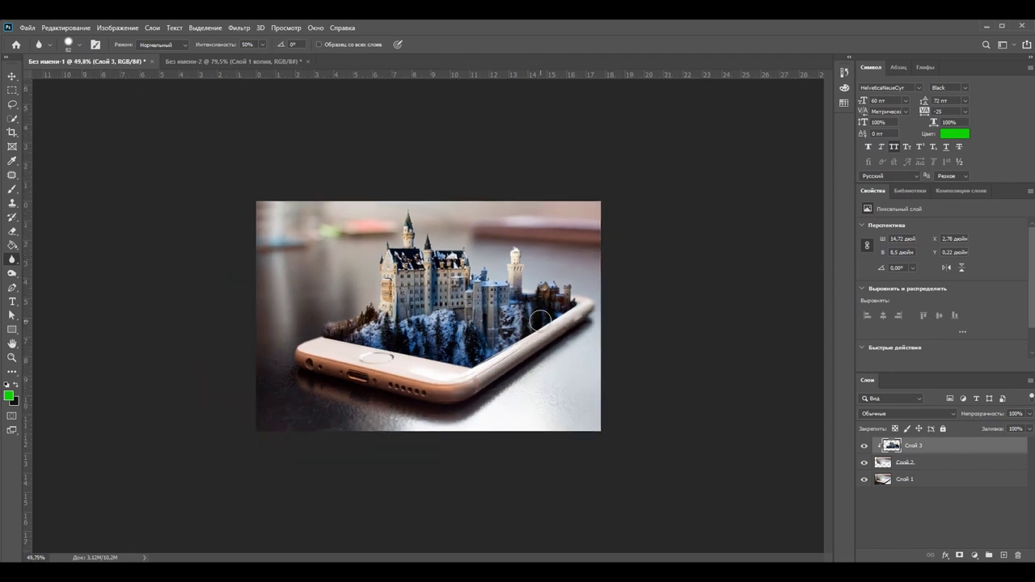
{"action": "key", "text": "ctrl+minus"}
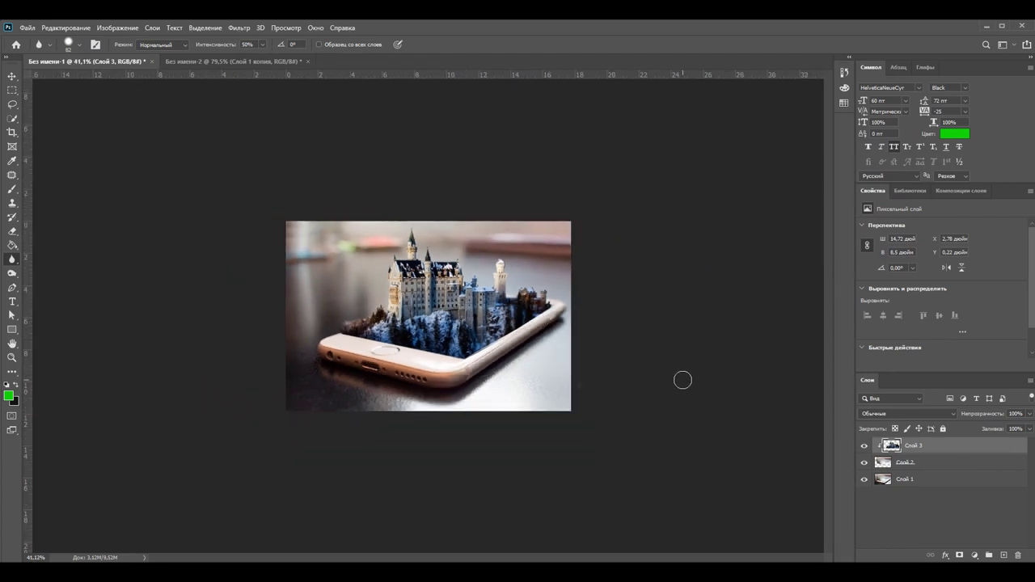
{"action": "key", "text": "ctrl+0"}
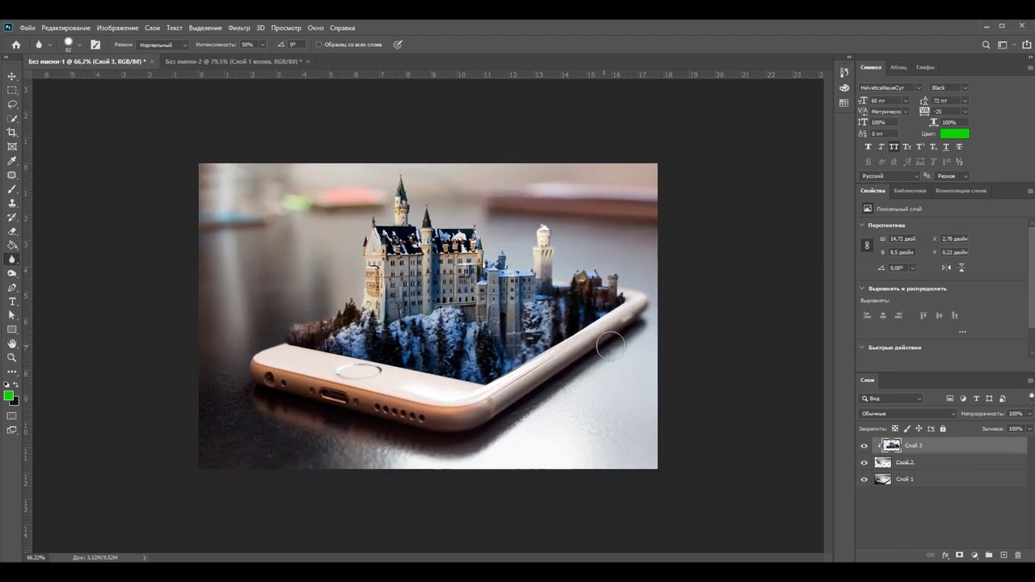